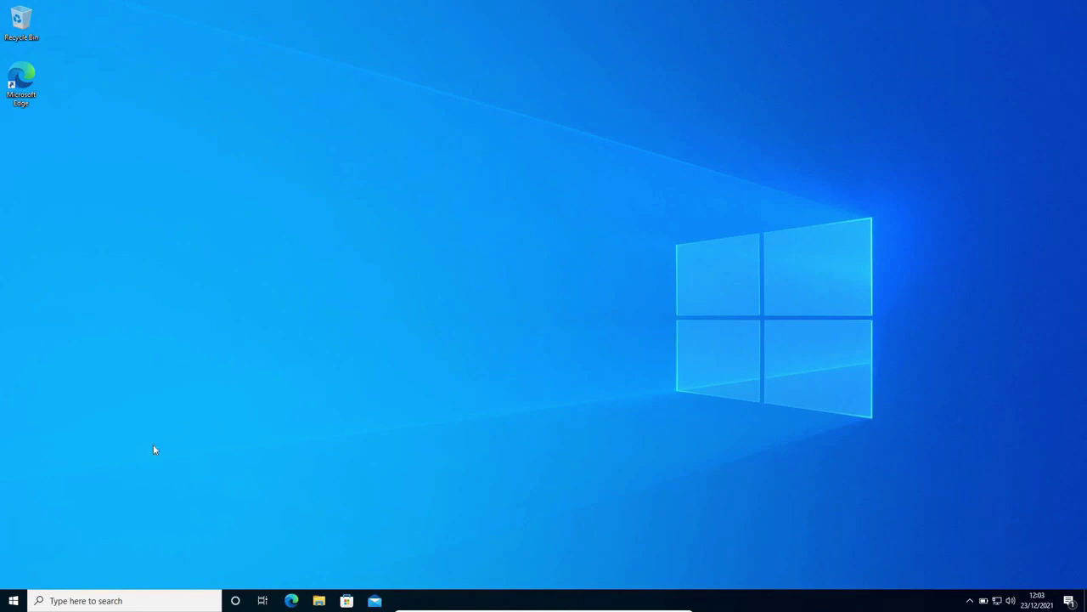
Search for 'control' and open Control Panel from the results.
{"action": "left_click", "coordinate": [119, 601]}
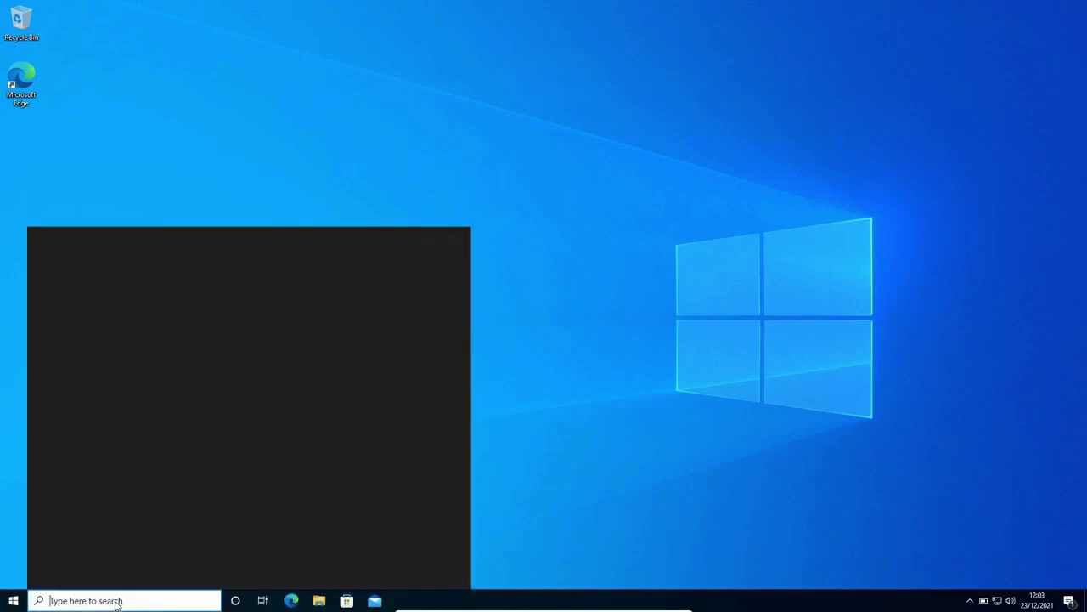
{"action": "type", "text": "co"}
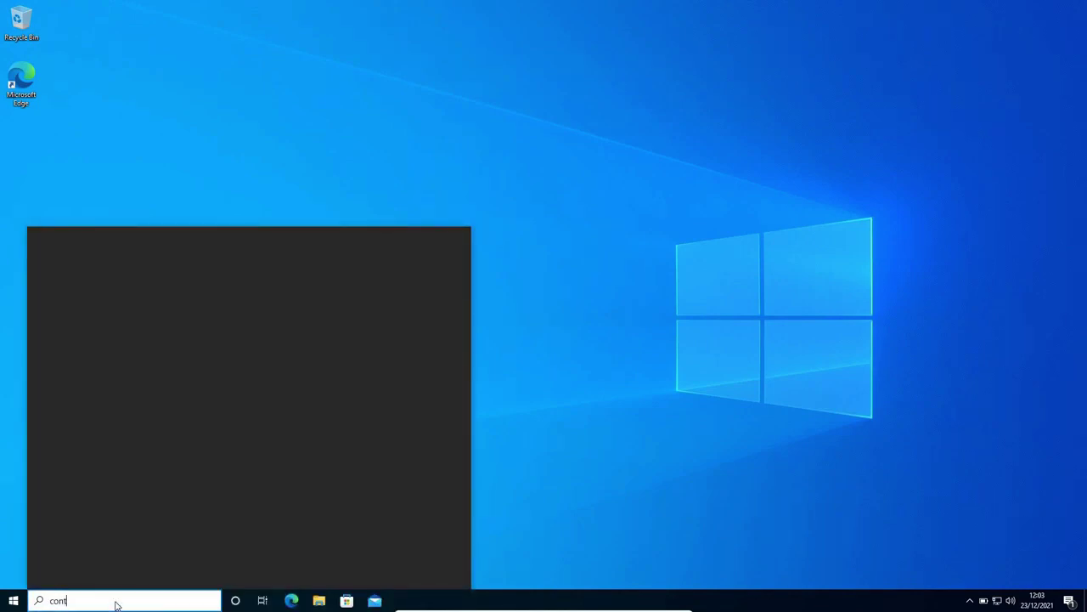
{"action": "type", "text": "ntrol"}
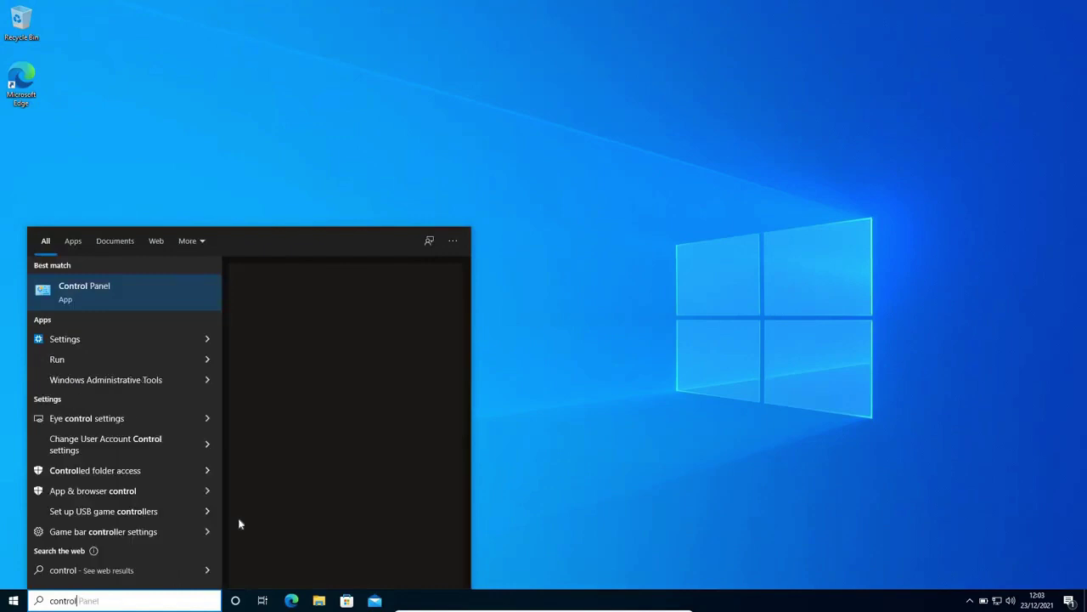
{"action": "left_click", "coordinate": [132, 301]}
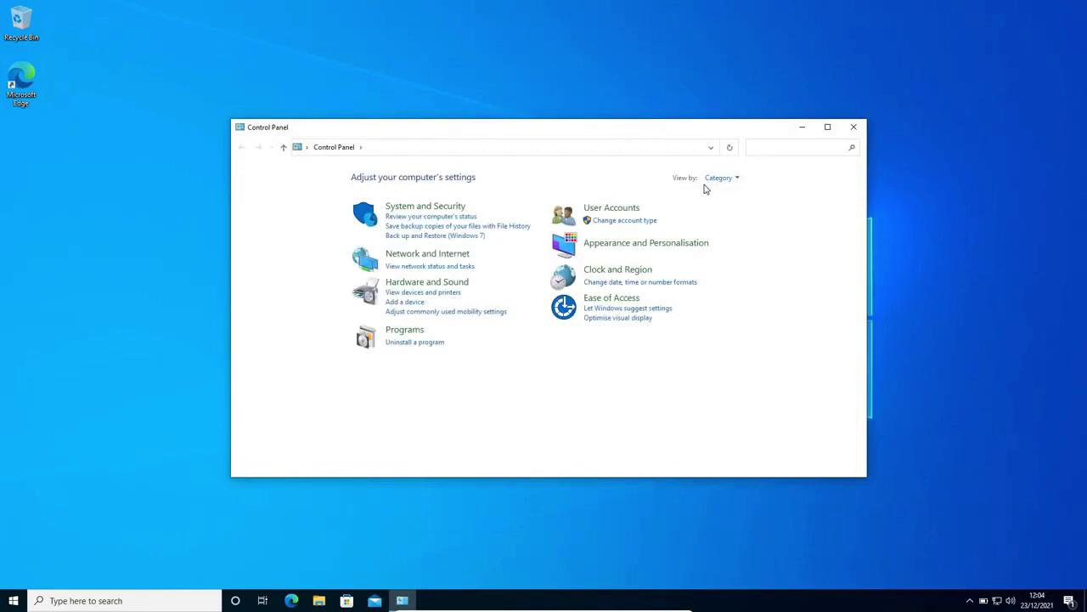
Switch Control Panel's View by to Large icons and maximise the window.
{"action": "left_click", "coordinate": [722, 179]}
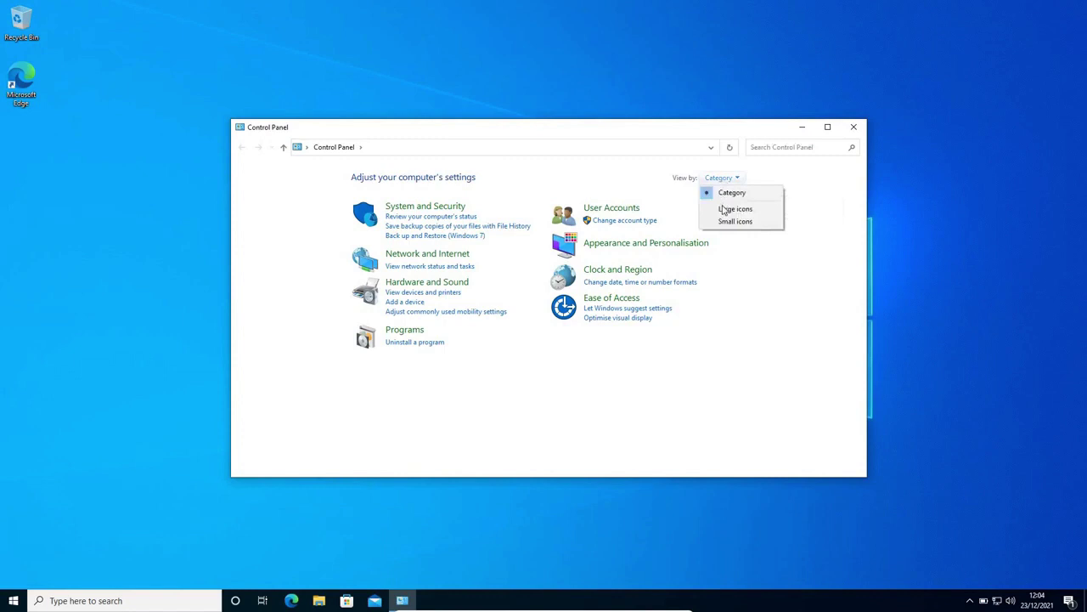
{"action": "left_click", "coordinate": [722, 209]}
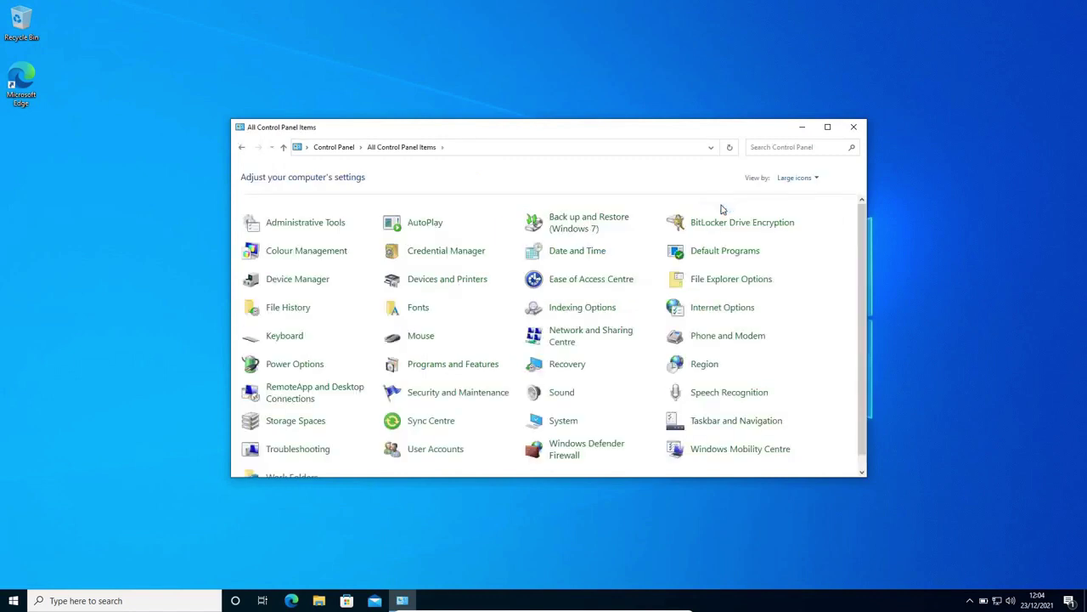
{"action": "left_click", "coordinate": [828, 128]}
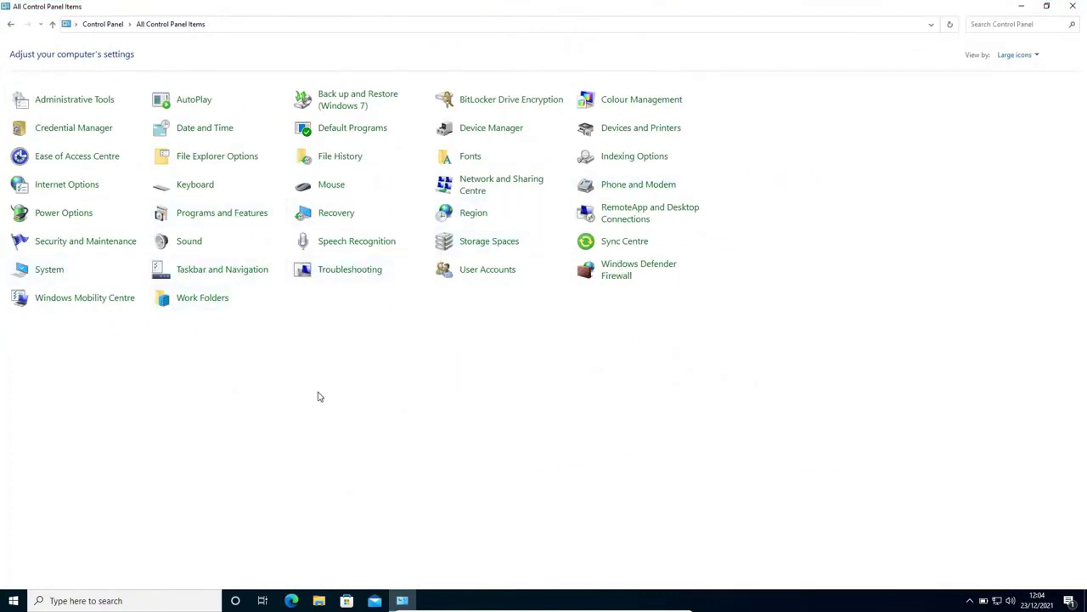
Start the Windows Update troubleshooter via Troubleshooting › System and Security.
{"action": "left_click", "coordinate": [350, 271]}
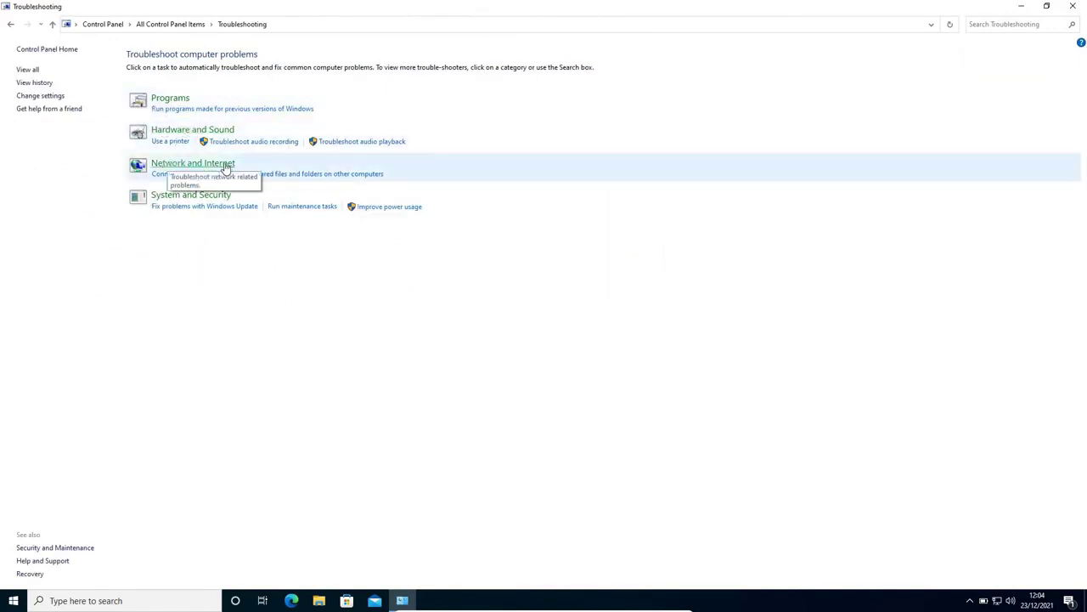
{"action": "left_click", "coordinate": [185, 197]}
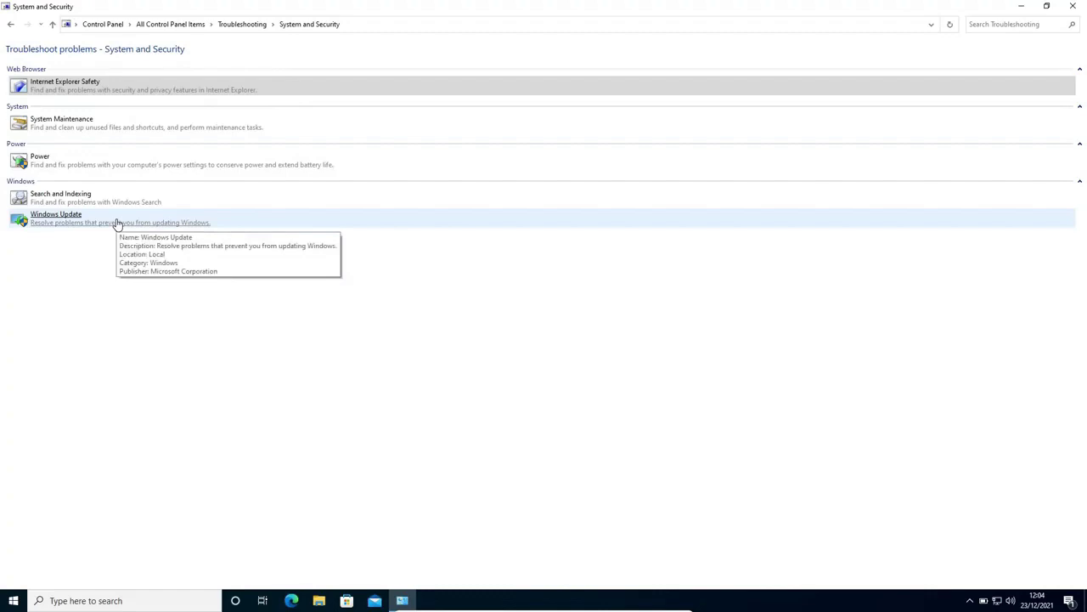
{"action": "left_click", "coordinate": [117, 223]}
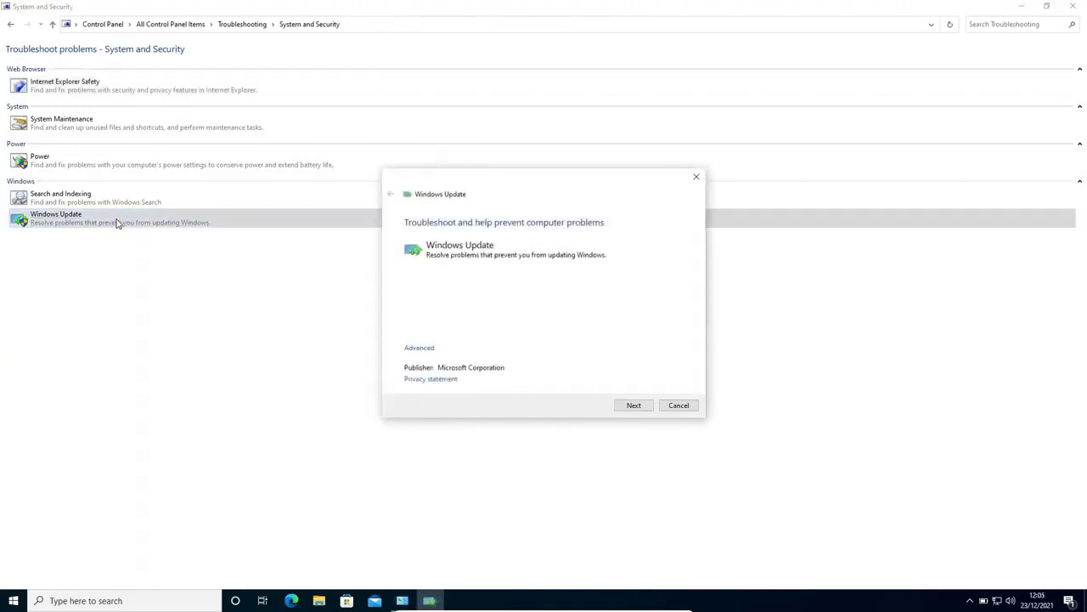
Detect Windows Update problems and proceed past the pending-reboot finding to resolve them.
{"action": "left_click", "coordinate": [619, 408]}
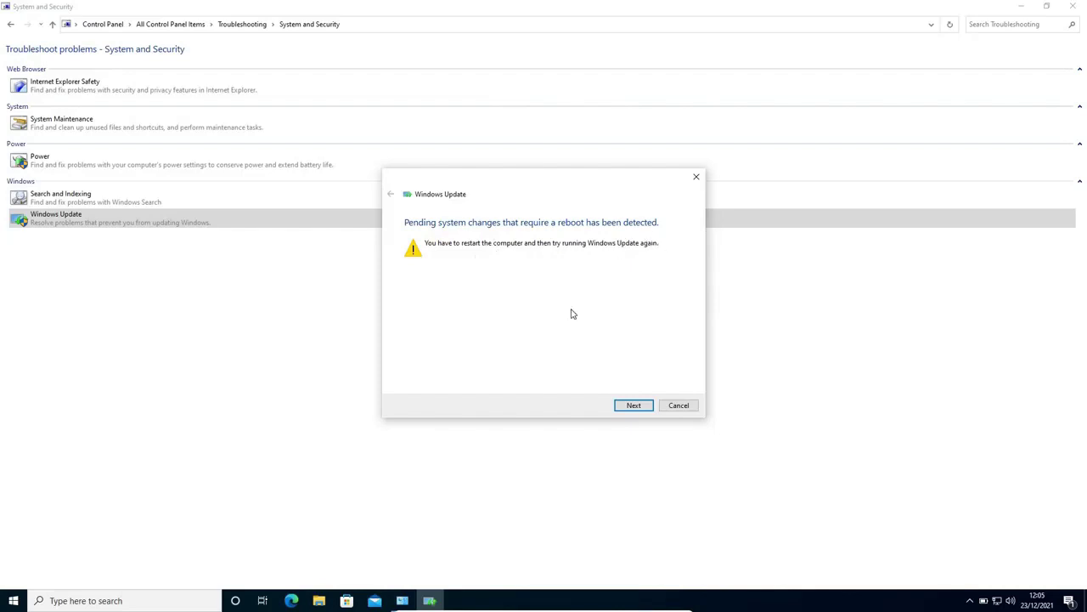
{"action": "left_click", "coordinate": [633, 407]}
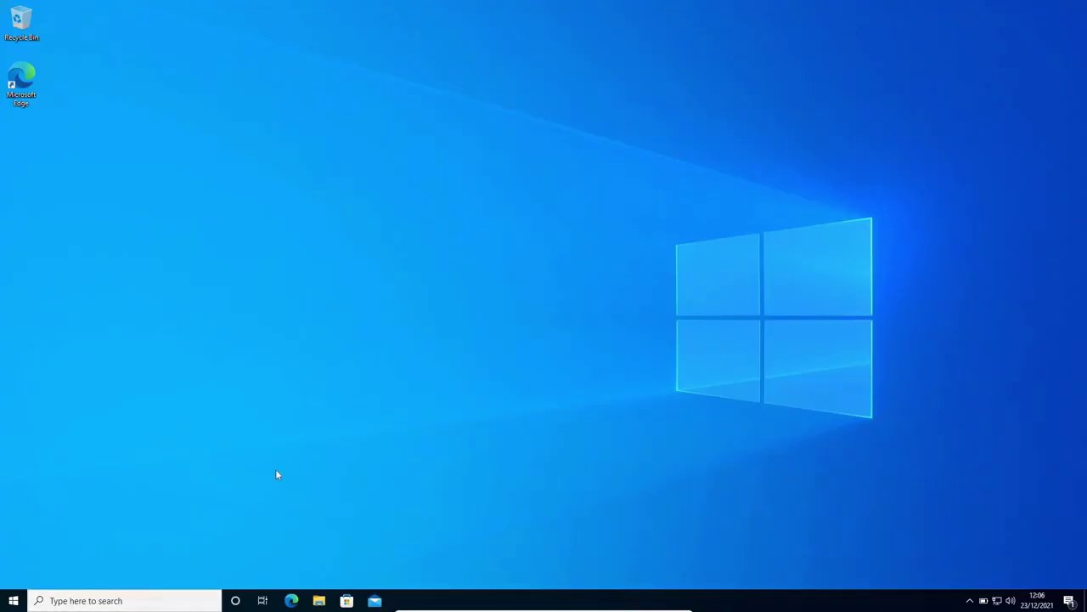
Launch services.msc from the Run box and select the Windows Update service.
{"action": "left_click", "coordinate": [13, 600]}
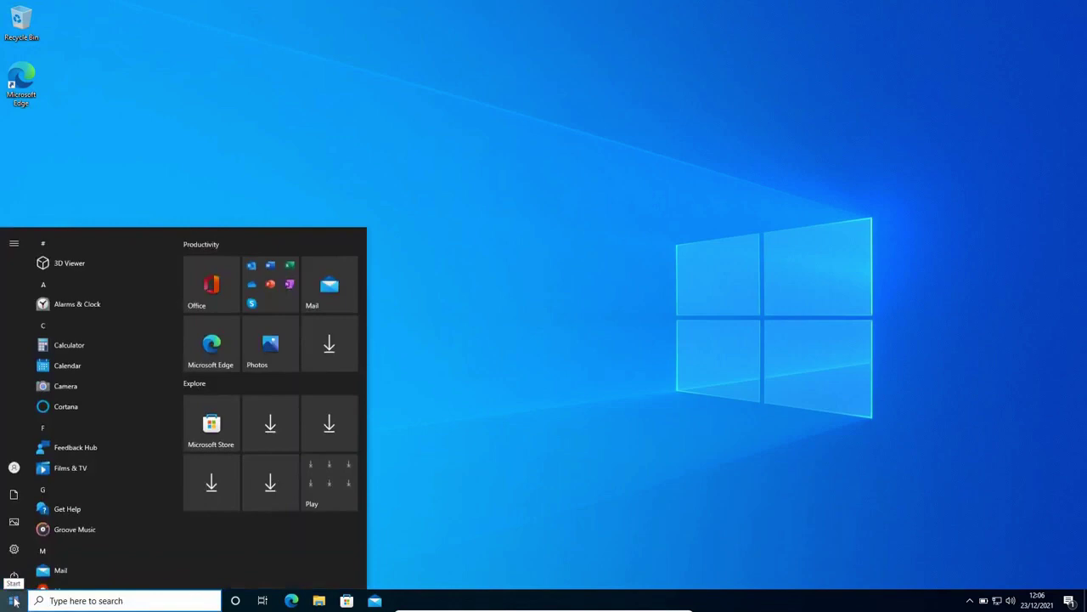
{"action": "left_click", "coordinate": [53, 542]}
{"action": "left_click_drag", "start_coordinate": [141, 488], "coordinate": [485, 299]}
{"action": "type", "text": "ser"}
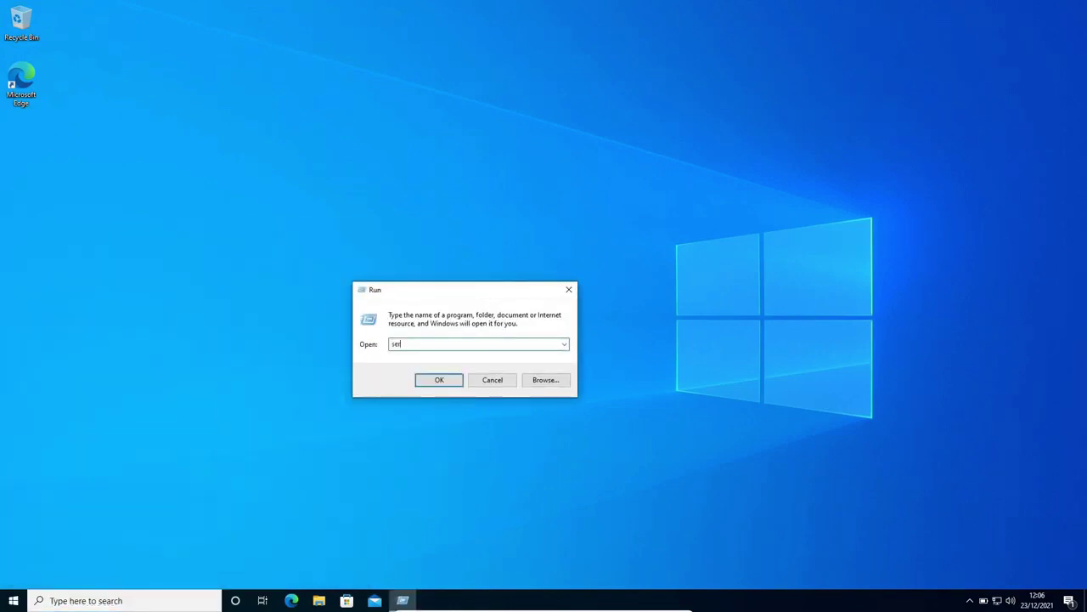
{"action": "type", "text": "vices.msc"}
{"action": "key", "text": "Return"}
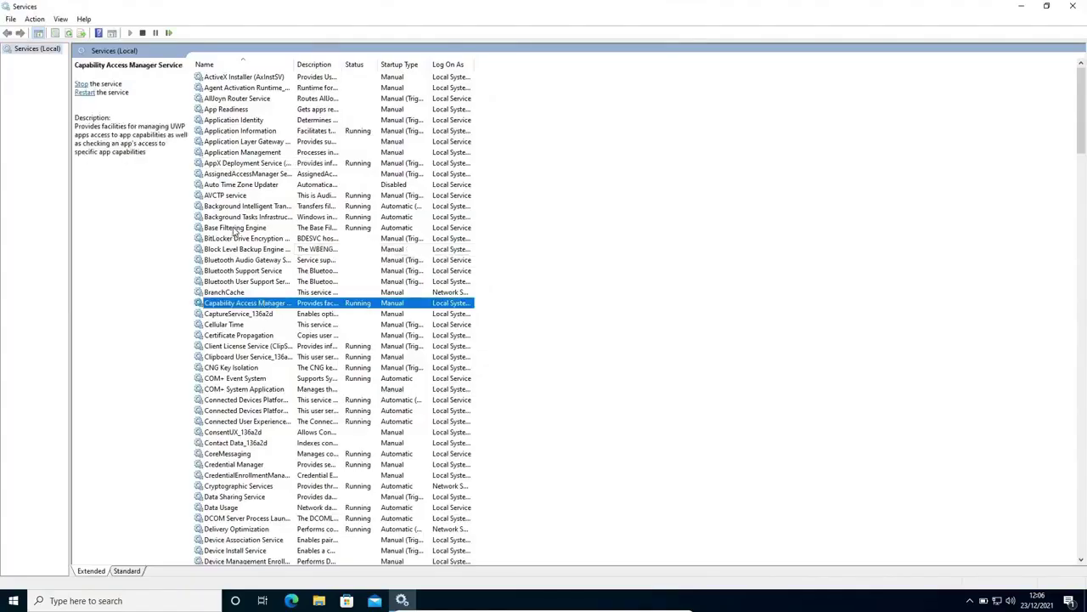
{"action": "key", "text": "w"}
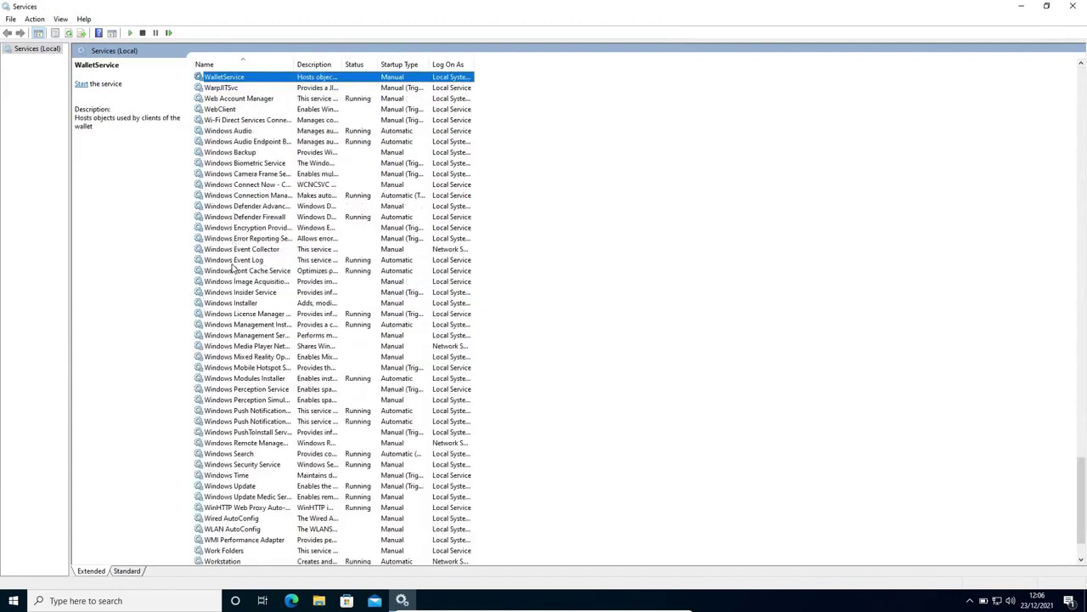
{"action": "left_click", "coordinate": [222, 488]}
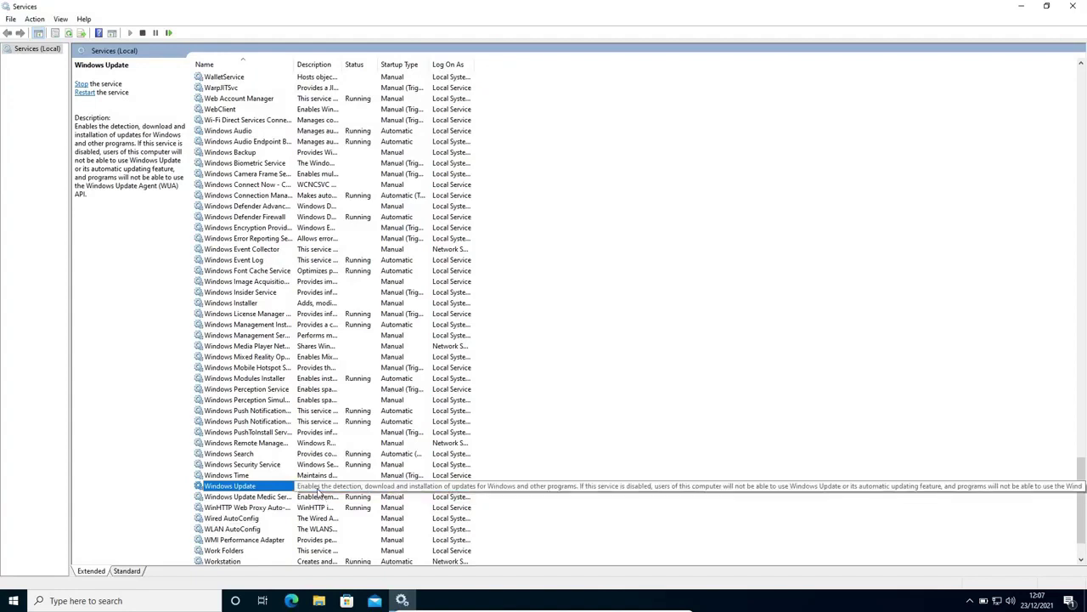
Change Windows Update's startup type to Automatic in its Properties and apply it.
{"action": "right_click", "coordinate": [299, 491]}
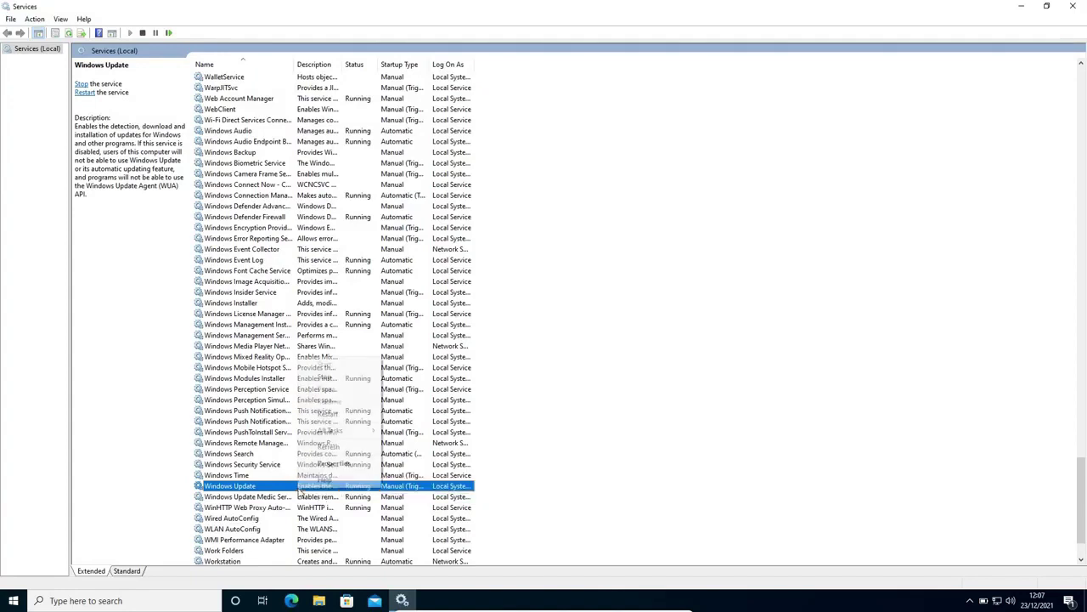
{"action": "left_click", "coordinate": [332, 463]}
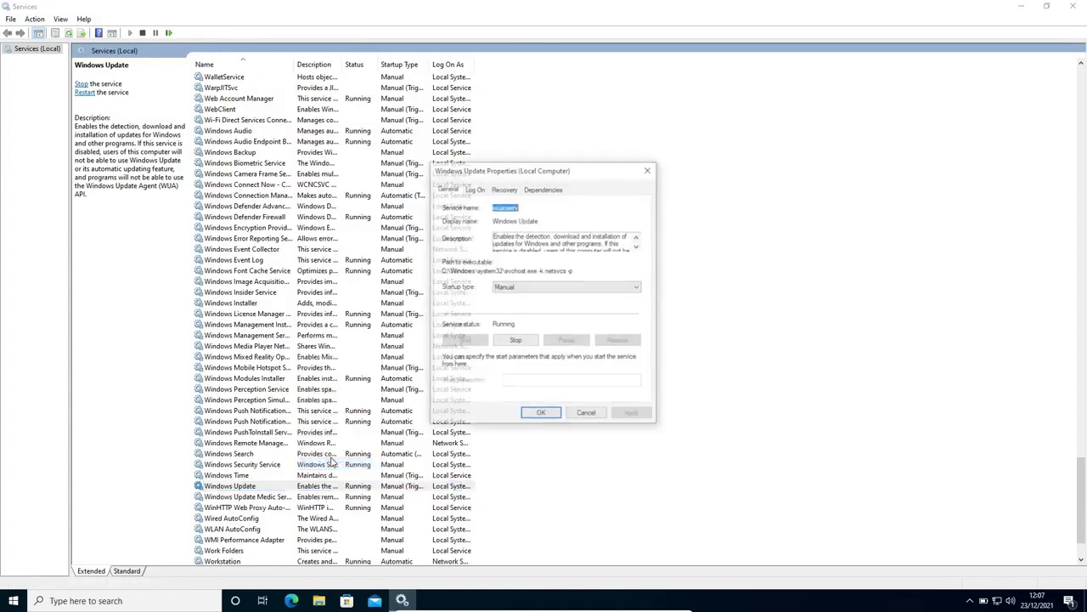
{"action": "left_click", "coordinate": [538, 289]}
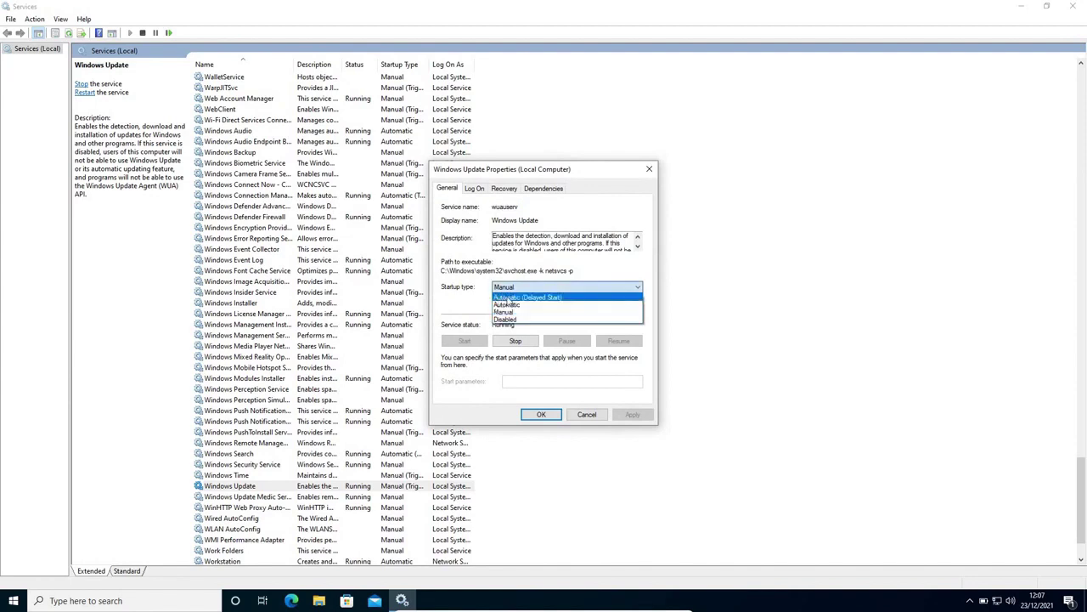
{"action": "left_click", "coordinate": [507, 304]}
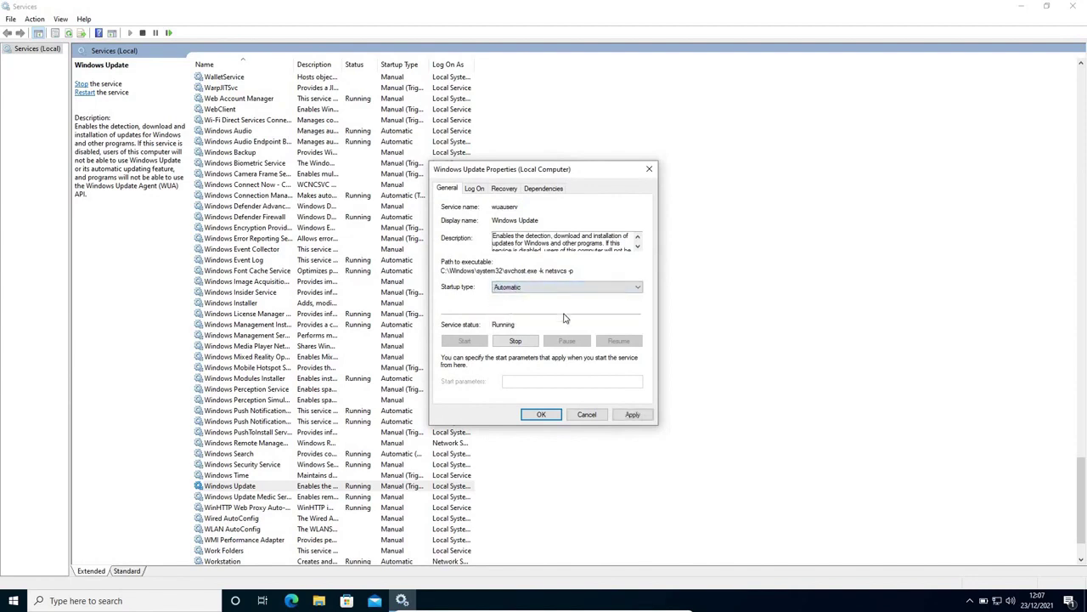
{"action": "left_click", "coordinate": [632, 415]}
{"action": "left_click", "coordinate": [530, 416]}
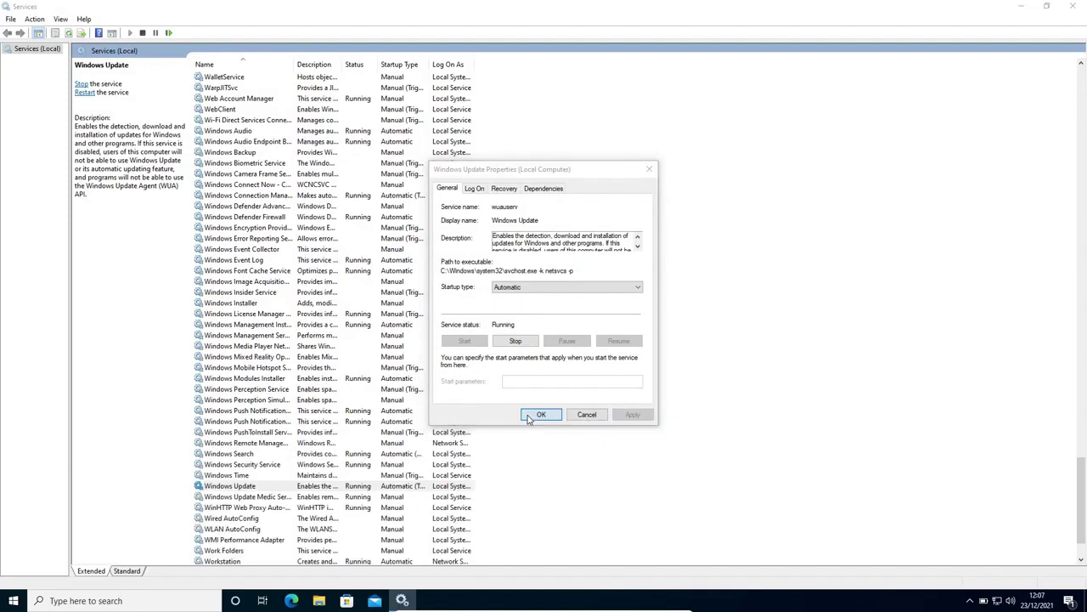
Restart the Windows Update service, dismiss the progress dialog, and close Services.
{"action": "right_click", "coordinate": [261, 489]}
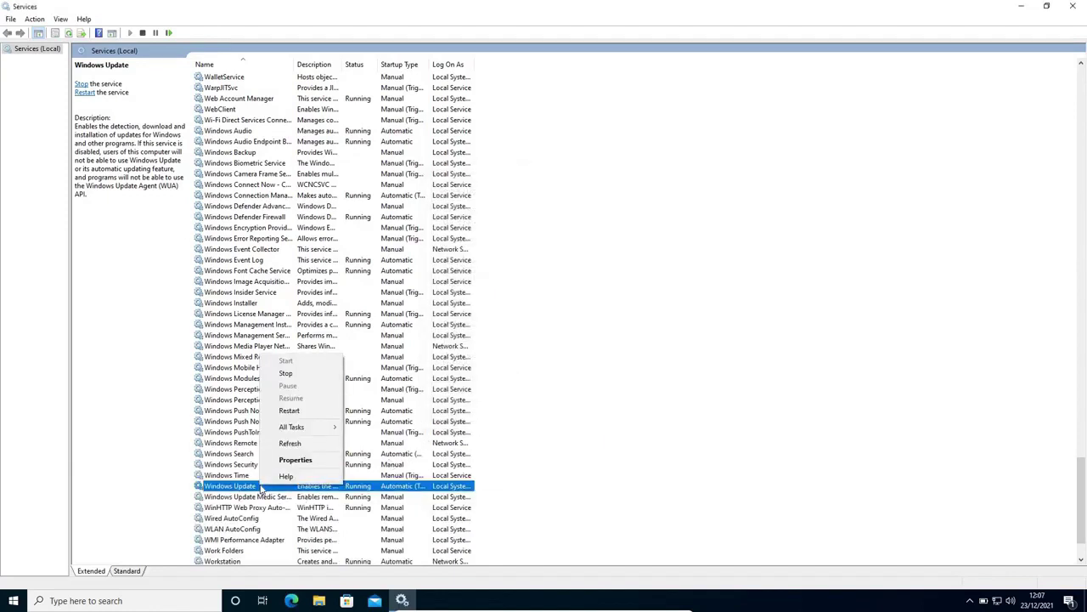
{"action": "left_click", "coordinate": [296, 411]}
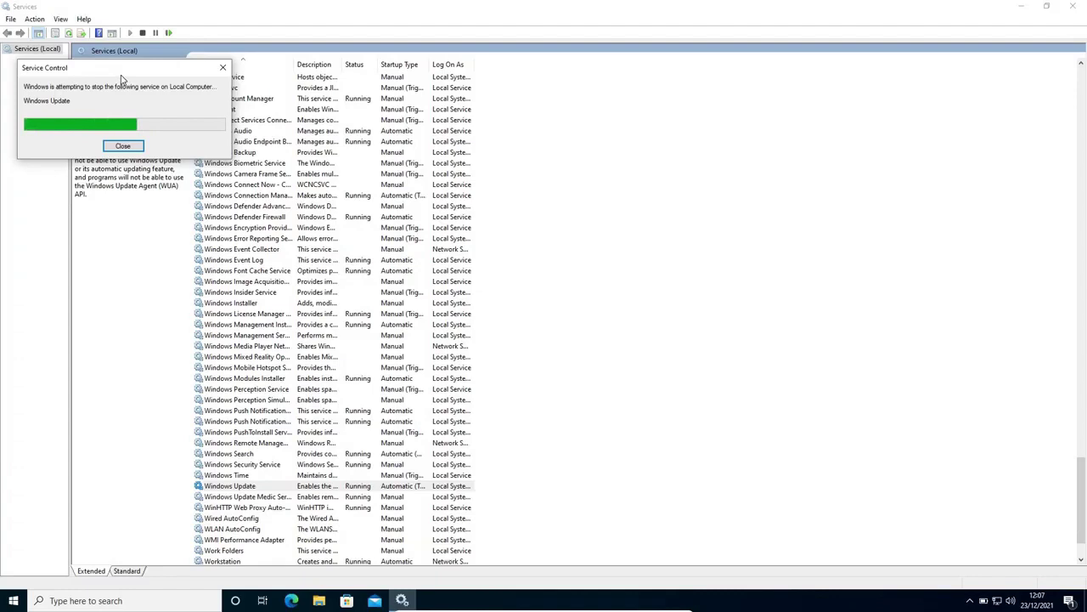
{"action": "left_click_drag", "start_coordinate": [122, 77], "coordinate": [515, 226]}
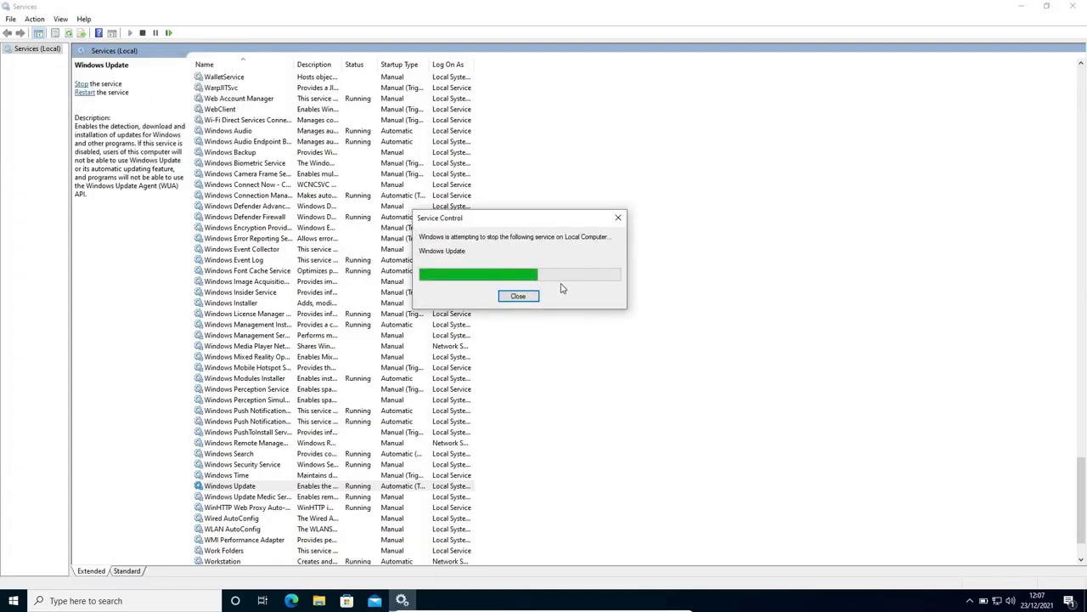
{"action": "left_click", "coordinate": [510, 297]}
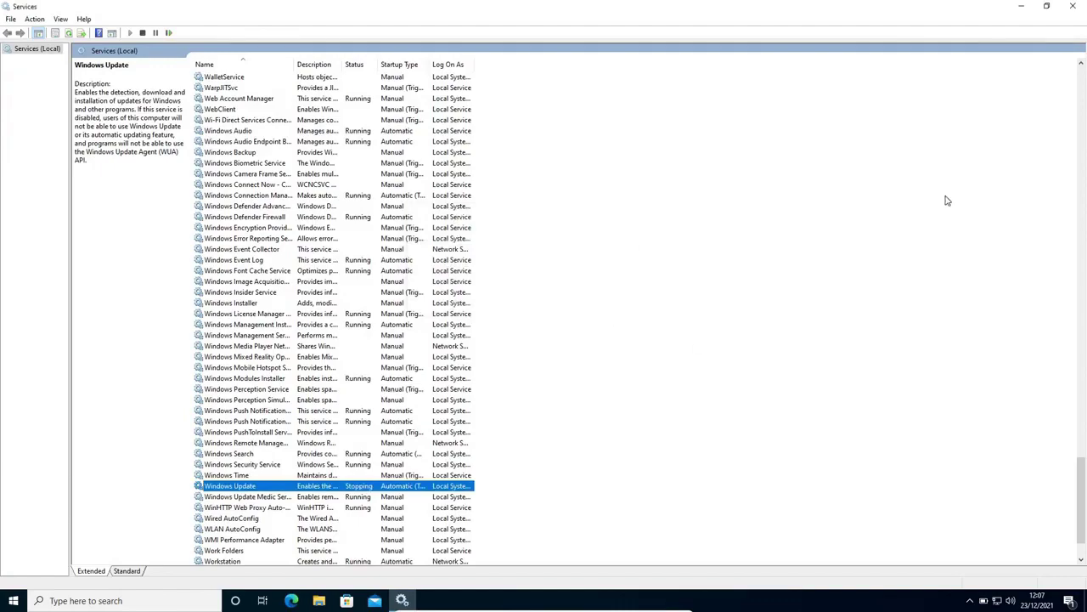
{"action": "left_click", "coordinate": [1073, 6]}
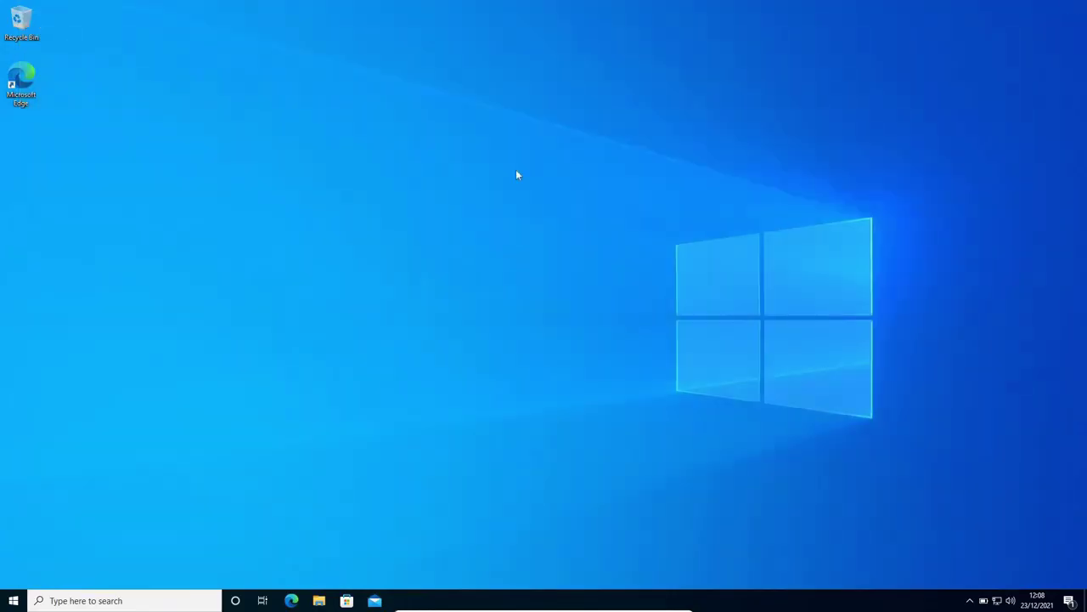
Search 'cmd' and launch Command Prompt as administrator, accepting the UAC prompt.
{"action": "left_click", "coordinate": [108, 602]}
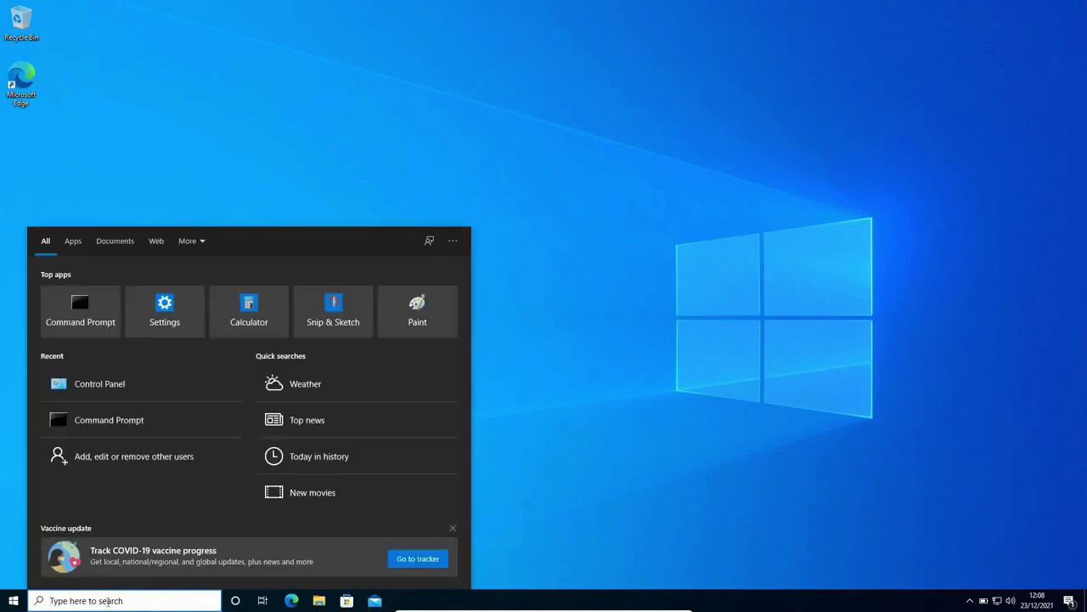
{"action": "type", "text": "cmd"}
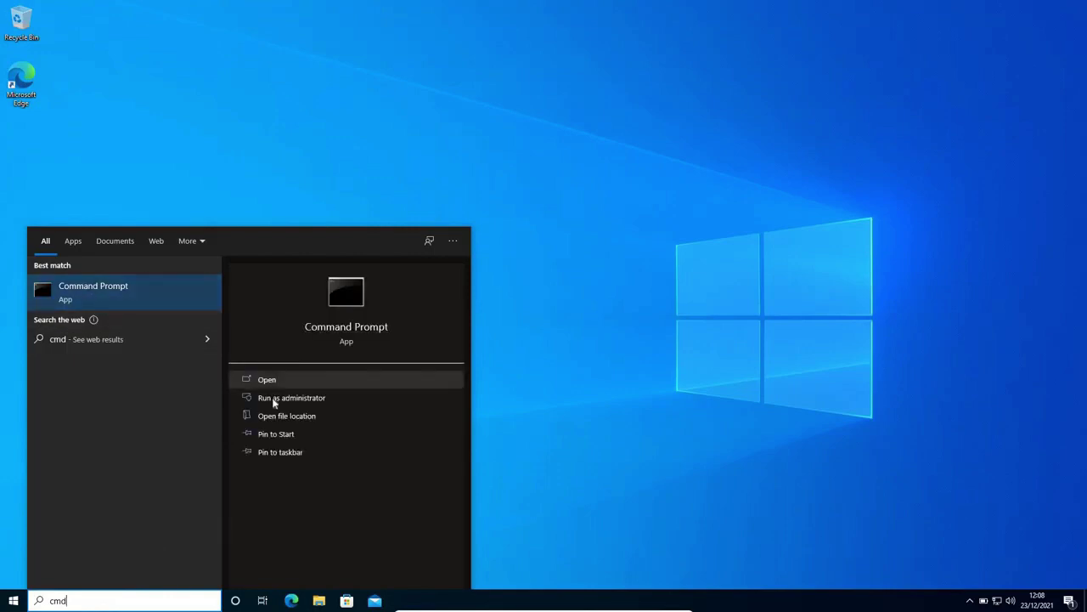
{"action": "left_click", "coordinate": [278, 405]}
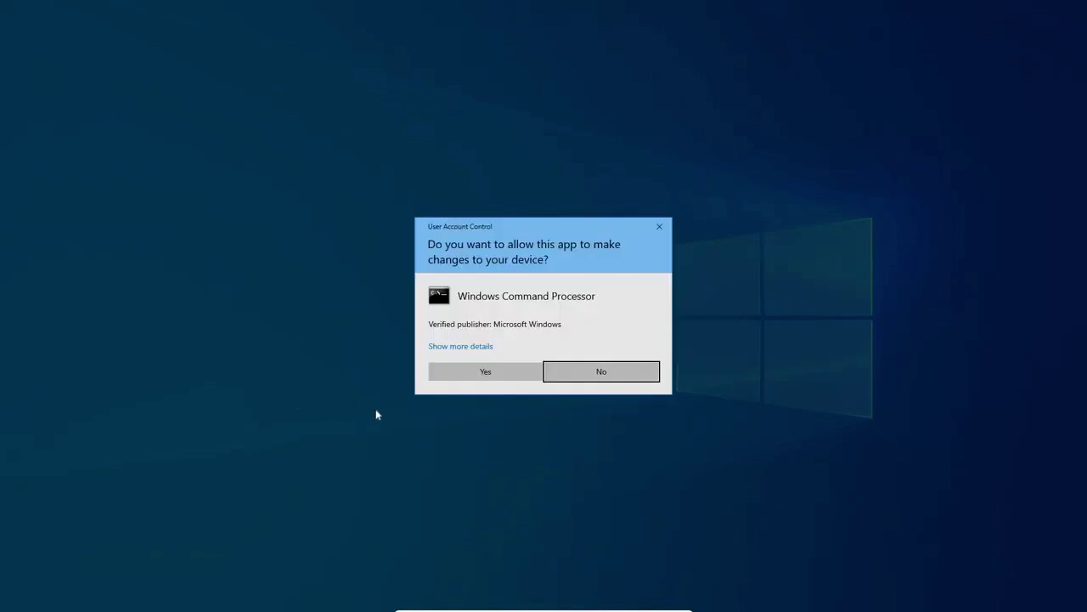
{"action": "left_click", "coordinate": [482, 373]}
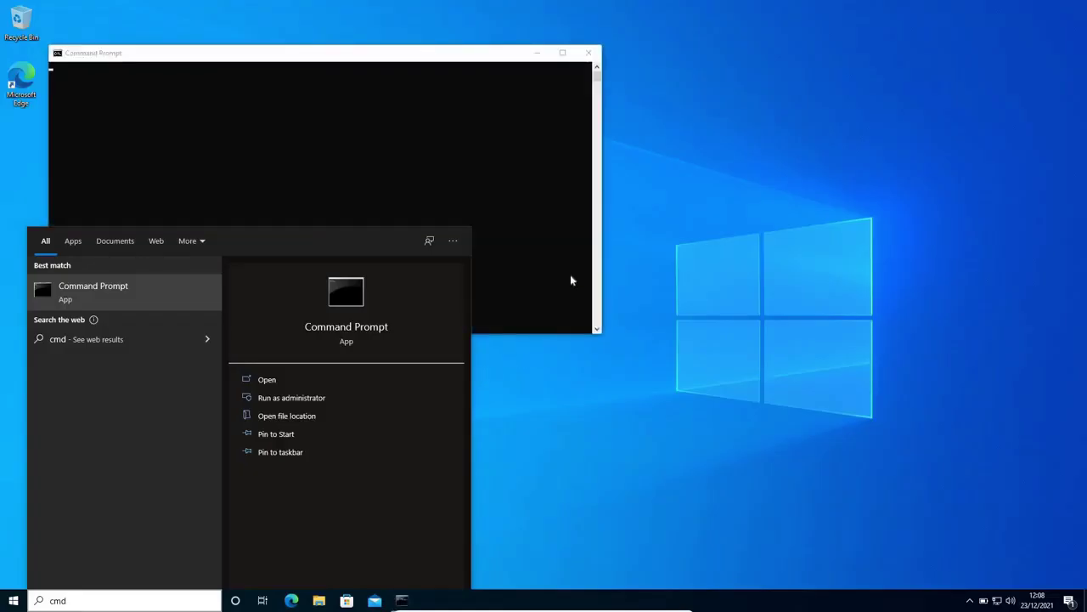
{"action": "left_click", "coordinate": [514, 189]}
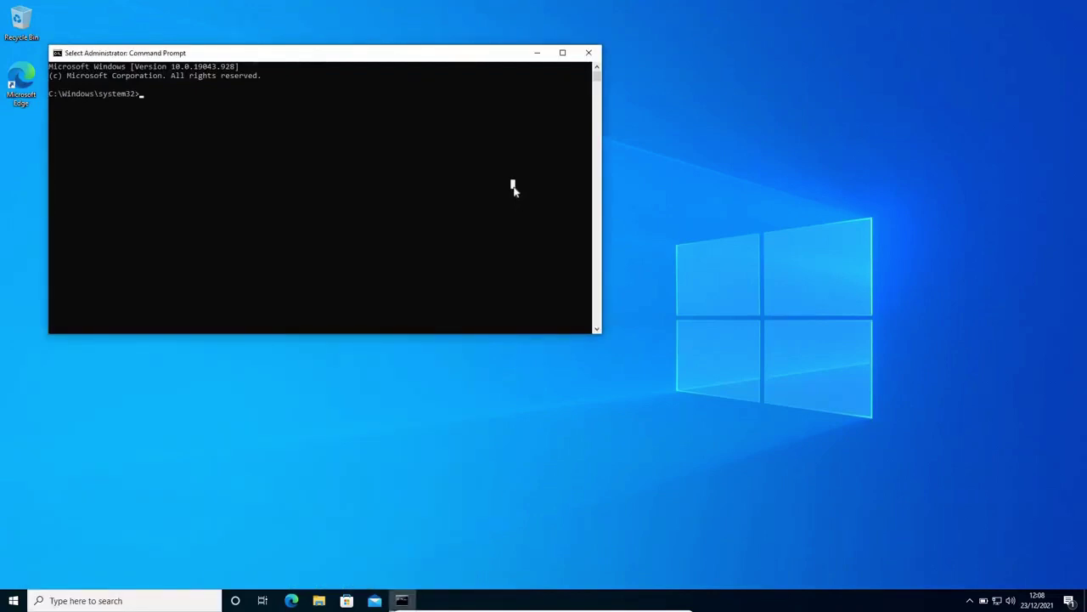
Run 'net stop wuauserv' in the administrator console to stop Windows Update.
{"action": "left_click_drag", "start_coordinate": [348, 56], "coordinate": [598, 119]}
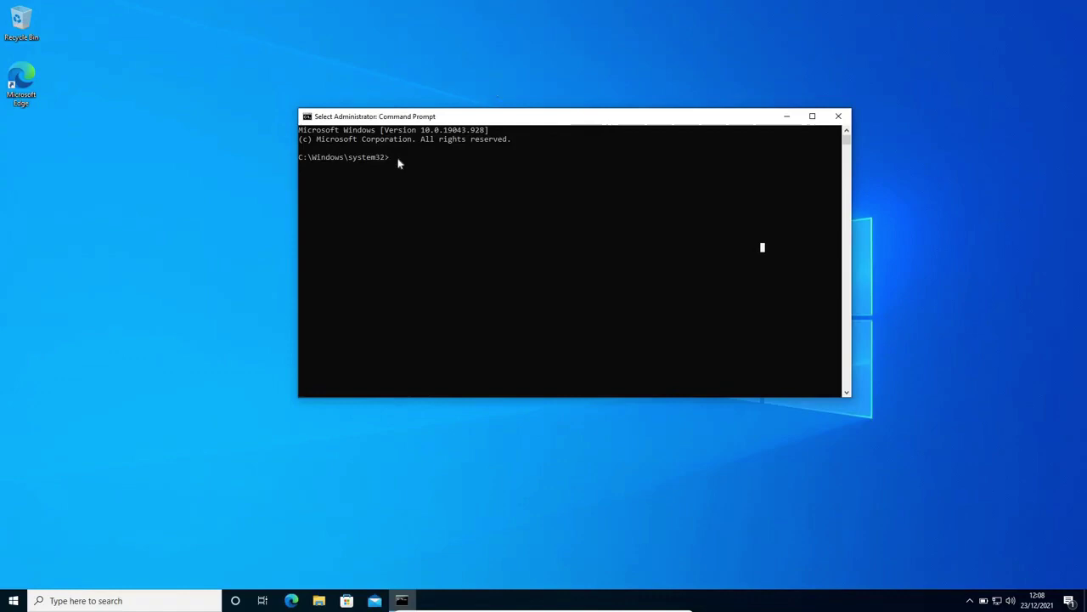
{"action": "key", "text": "Escape"}
{"action": "type", "text": "net stop wuau"}
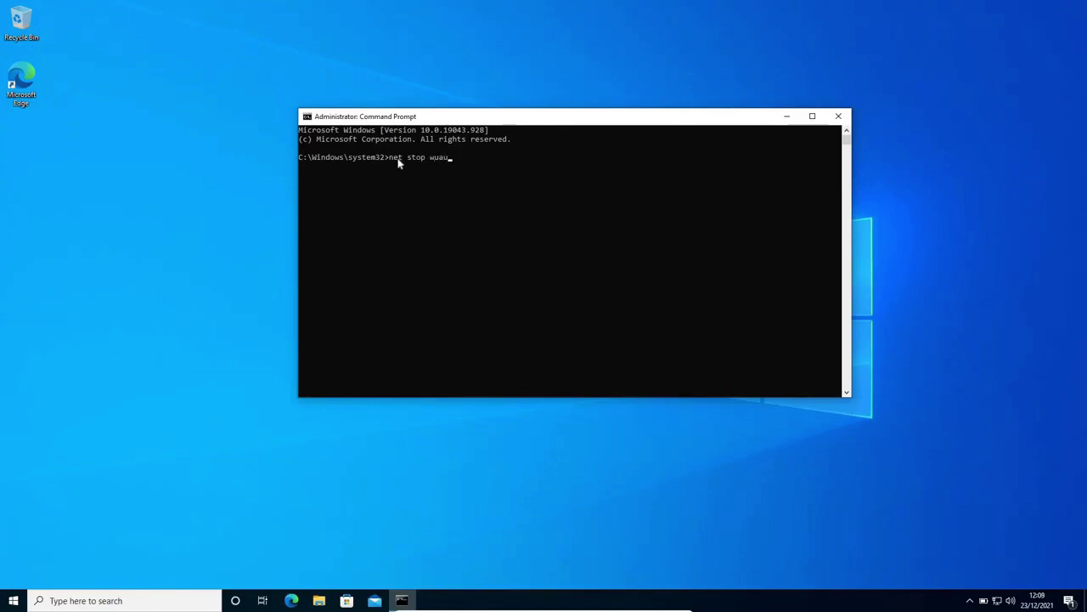
{"action": "type", "text": "serv"}
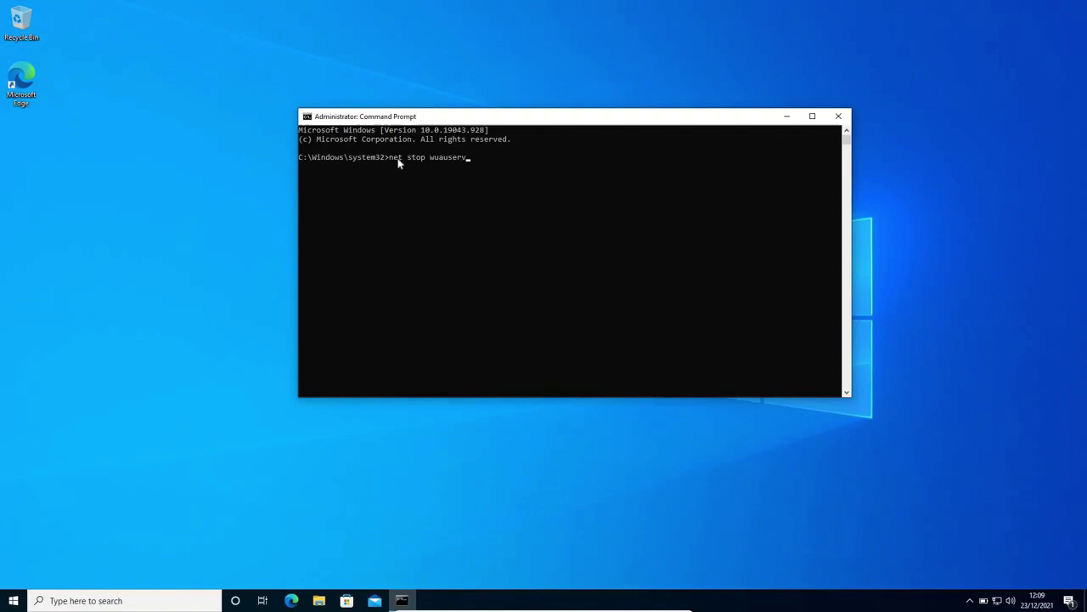
{"action": "key", "text": "Return"}
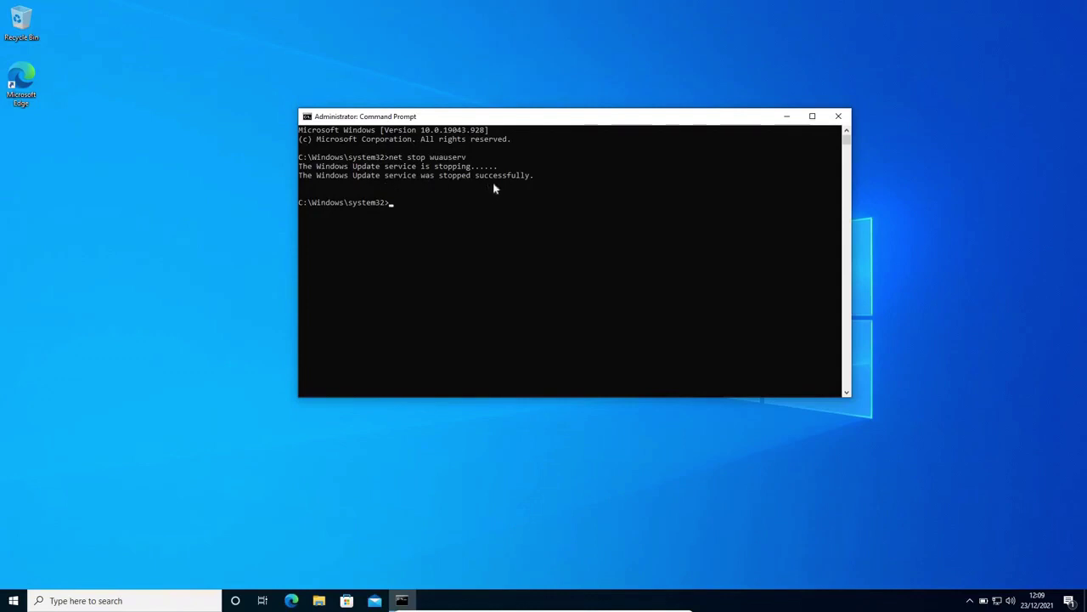
Browse in File Explorer to C:\Windows\SoftwareDistribution.
{"action": "left_click", "coordinate": [319, 604]}
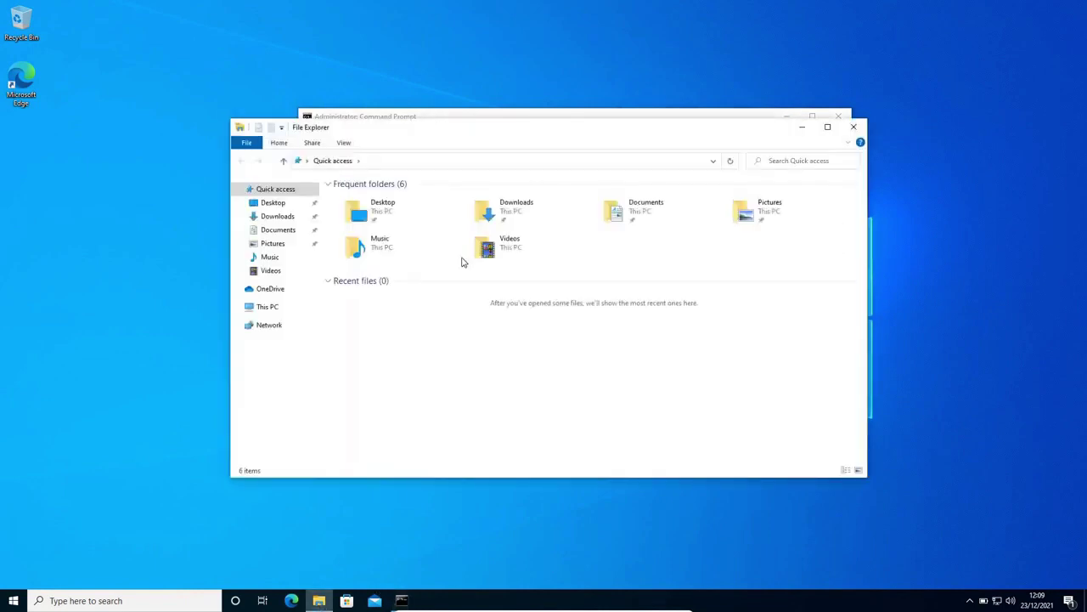
{"action": "left_click", "coordinate": [267, 309]}
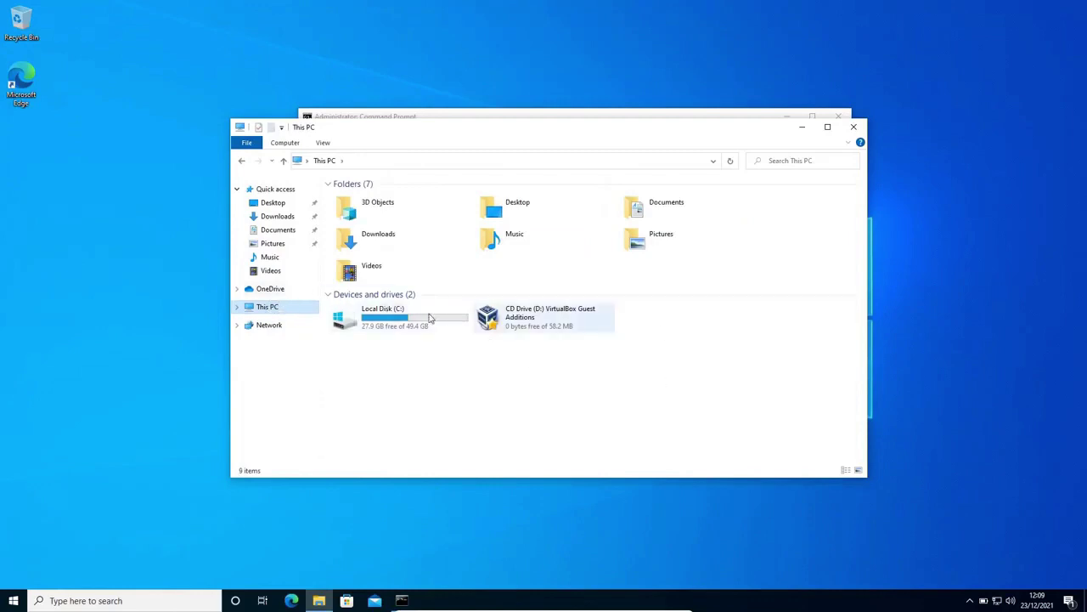
{"action": "double_click", "coordinate": [398, 322]}
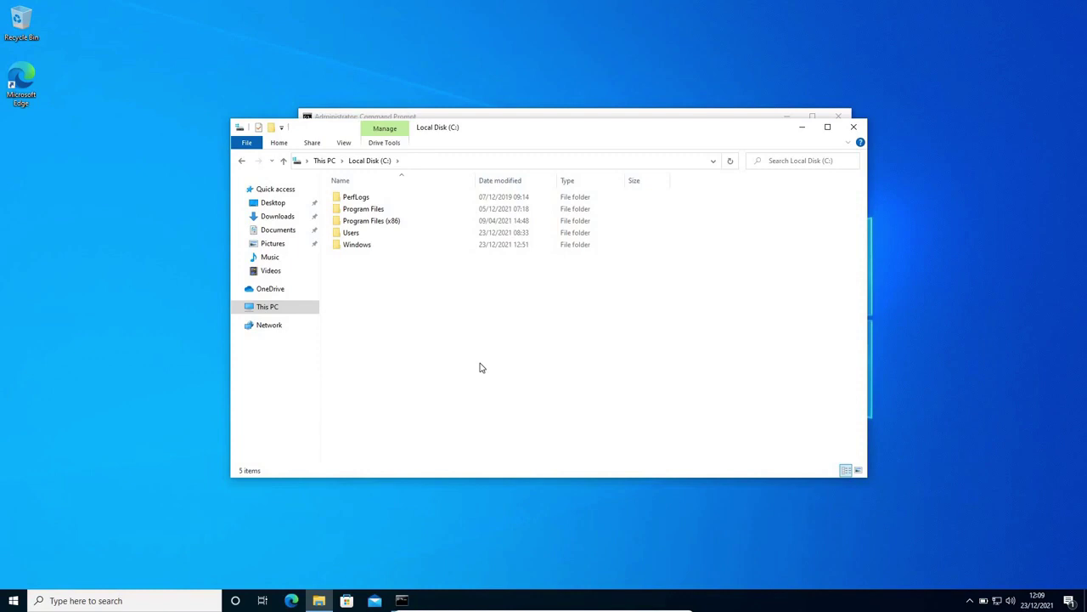
{"action": "double_click", "coordinate": [357, 245]}
{"action": "scroll", "coordinate": [361, 230], "scroll_direction": "down", "scroll_amount": 20}
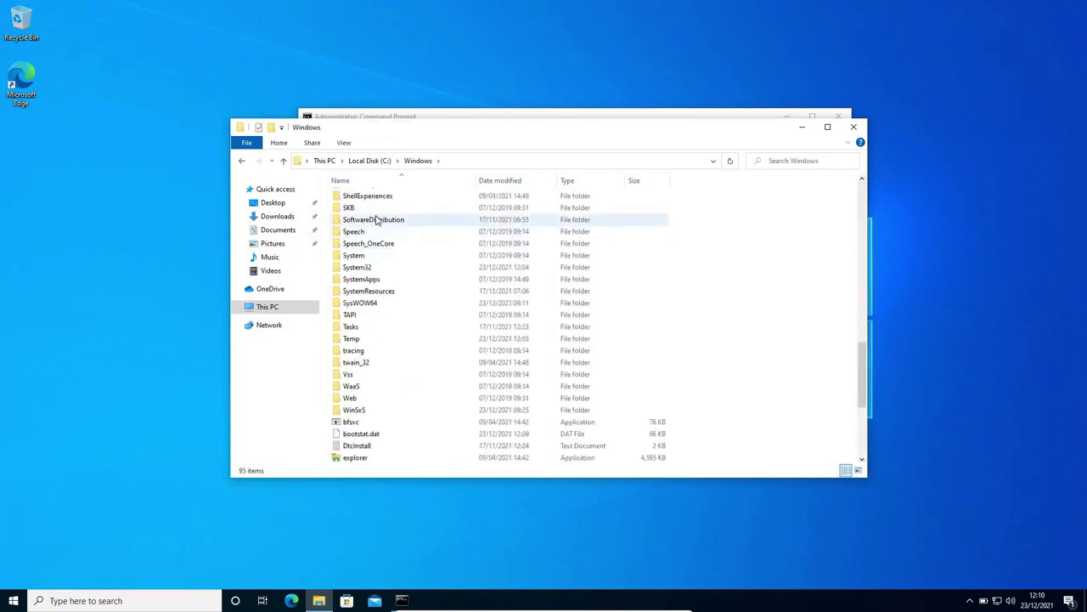
{"action": "left_click", "coordinate": [377, 222]}
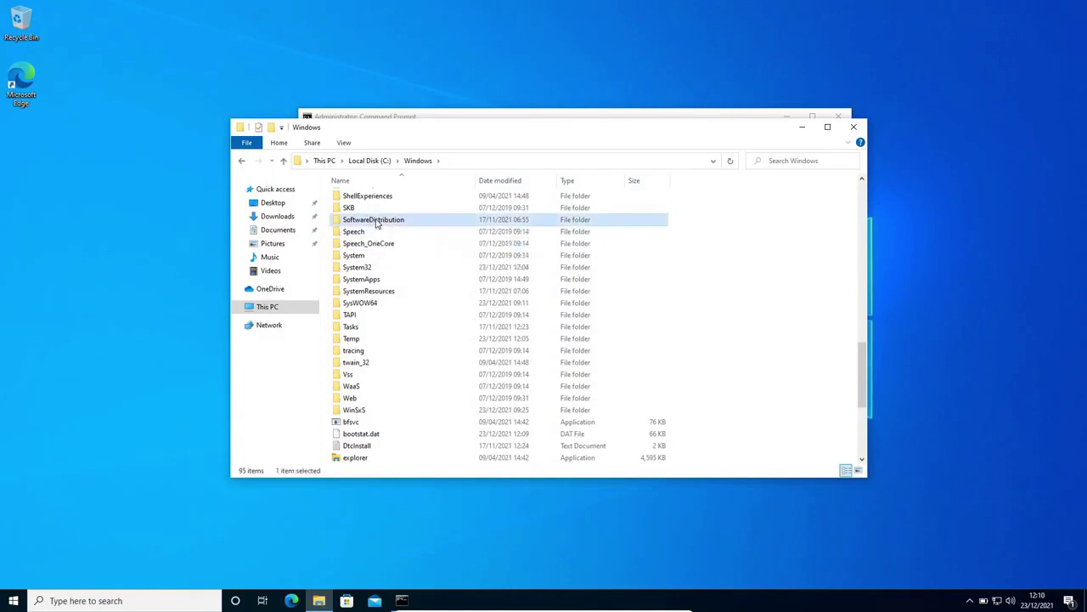
{"action": "double_click", "coordinate": [378, 222]}
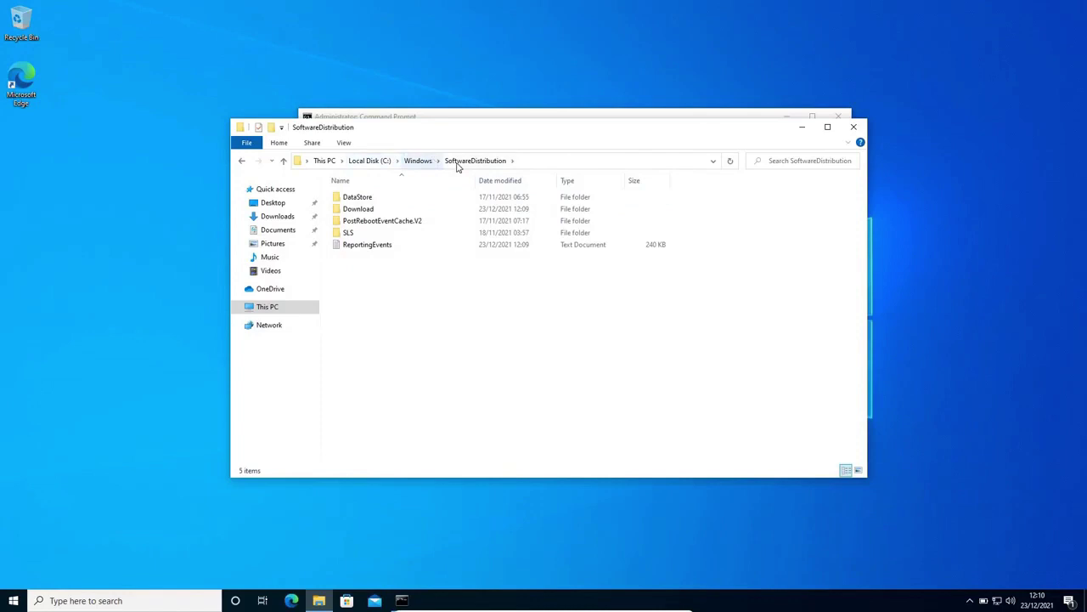
Create a new desktop folder named 'test'.
{"action": "right_click", "coordinate": [46, 181]}
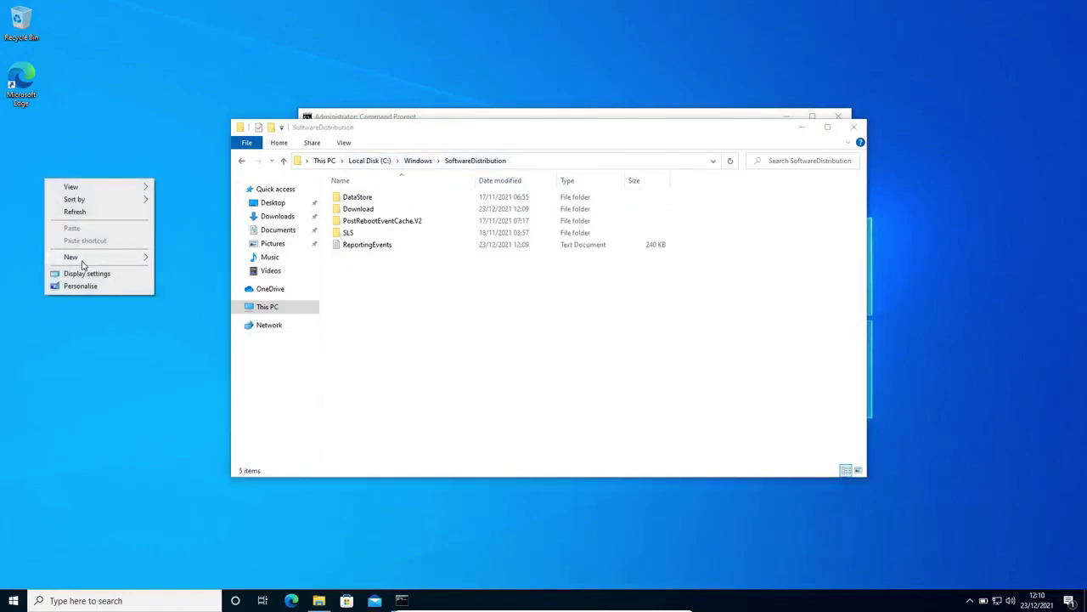
{"action": "mouse_move", "coordinate": [142, 257]}
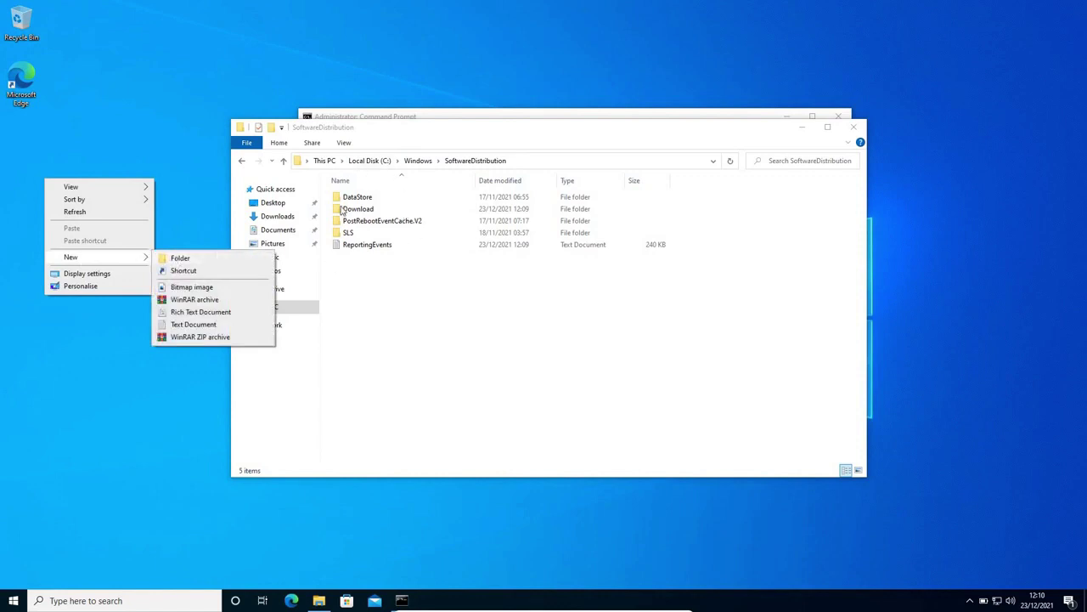
{"action": "left_click", "coordinate": [181, 260]}
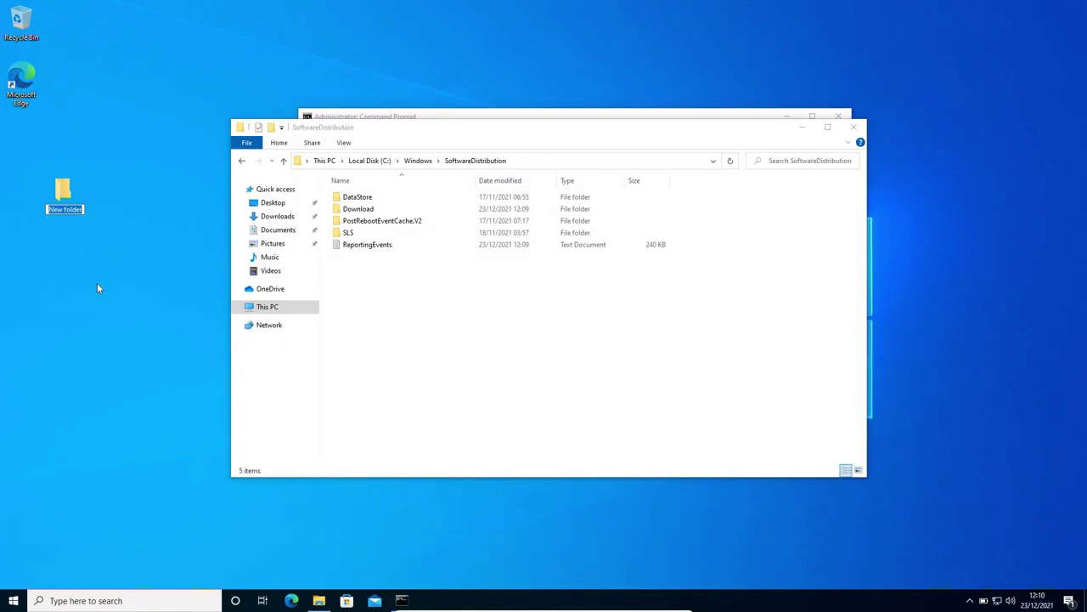
{"action": "type", "text": "test"}
{"action": "key", "text": "Return"}
Select and cut all five items in the SoftwareDistribution folder.
{"action": "left_click", "coordinate": [343, 287]}
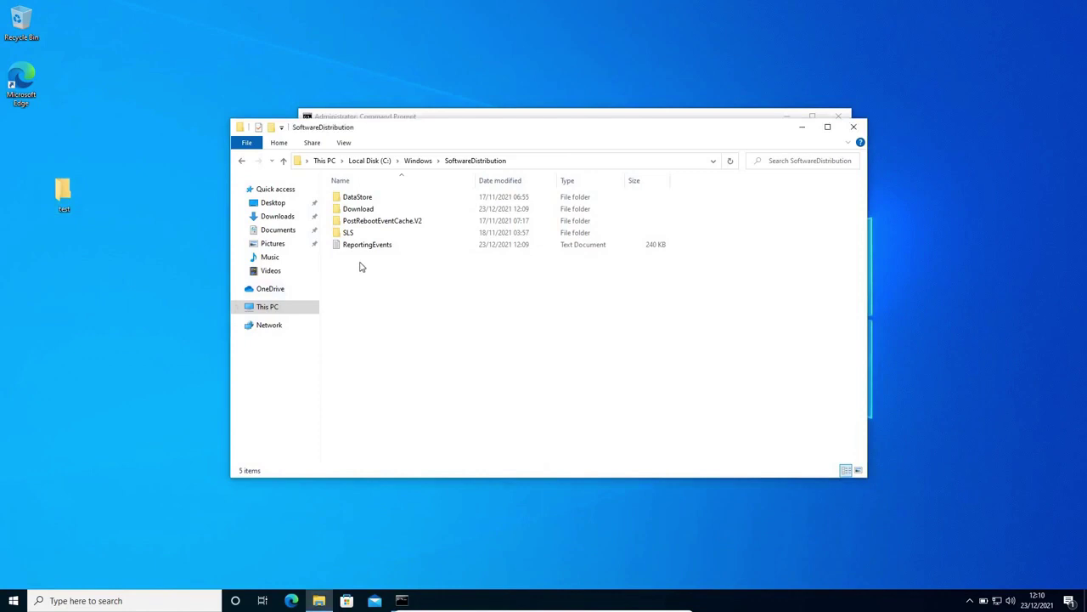
{"action": "key", "text": "ctrl+a"}
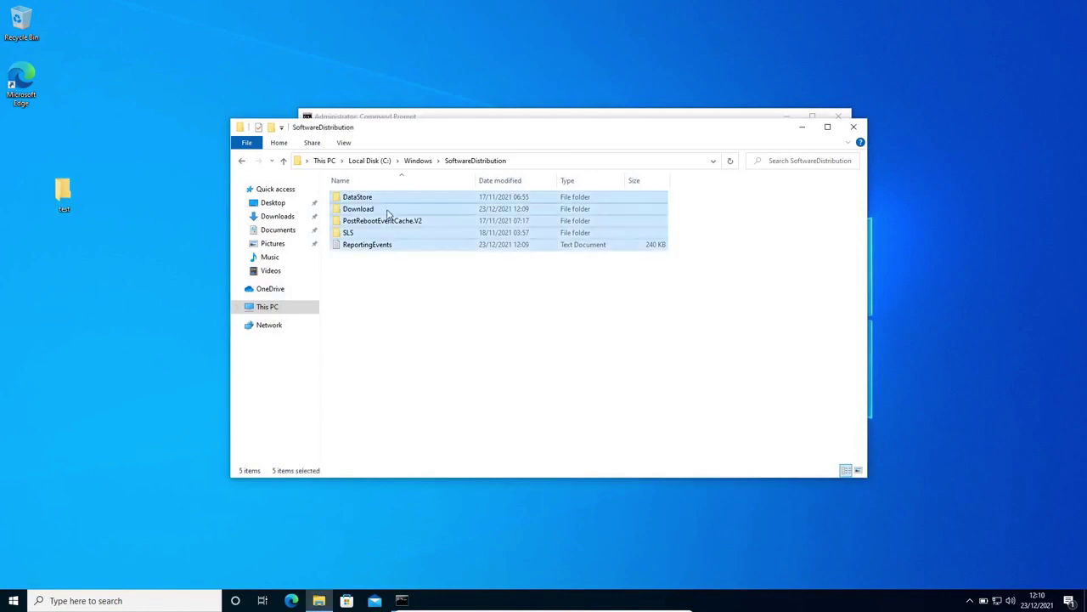
{"action": "right_click", "coordinate": [388, 213]}
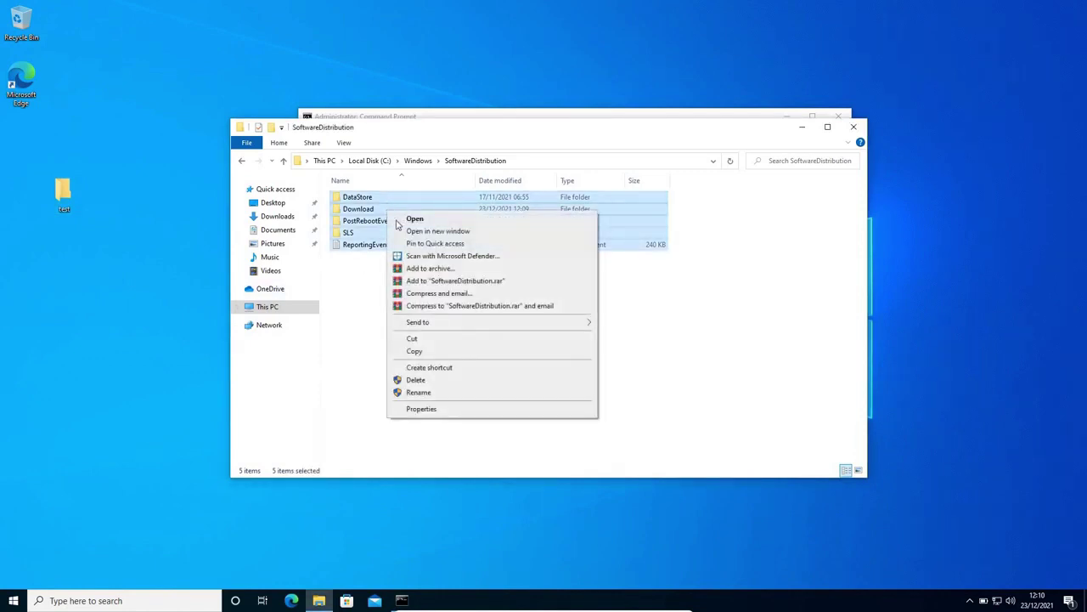
{"action": "left_click", "coordinate": [413, 338]}
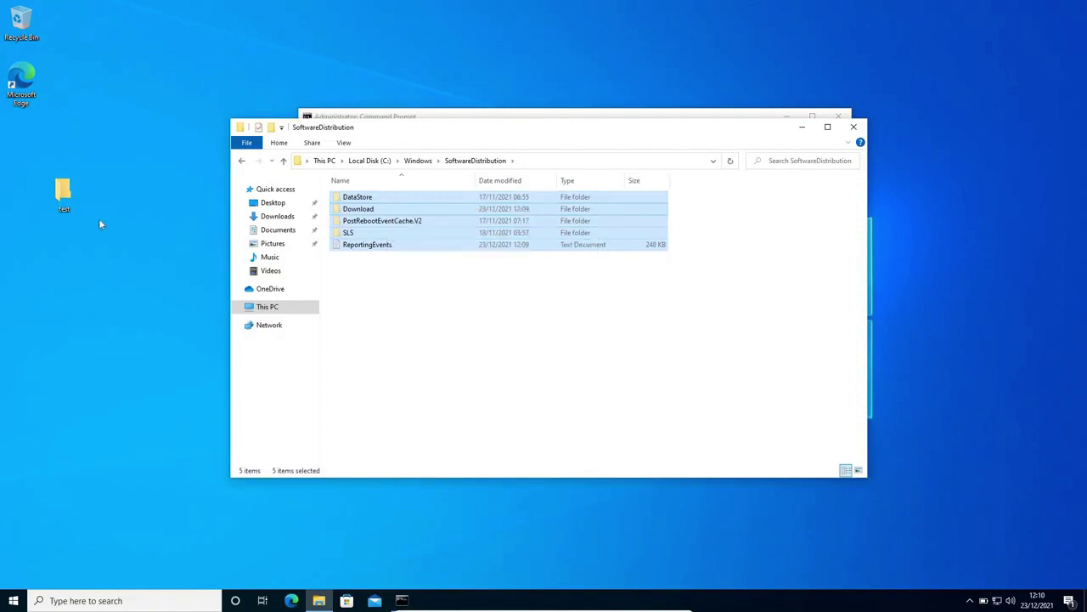
Paste the items into the 'test' folder, granting administrator permission for all.
{"action": "double_click", "coordinate": [65, 195]}
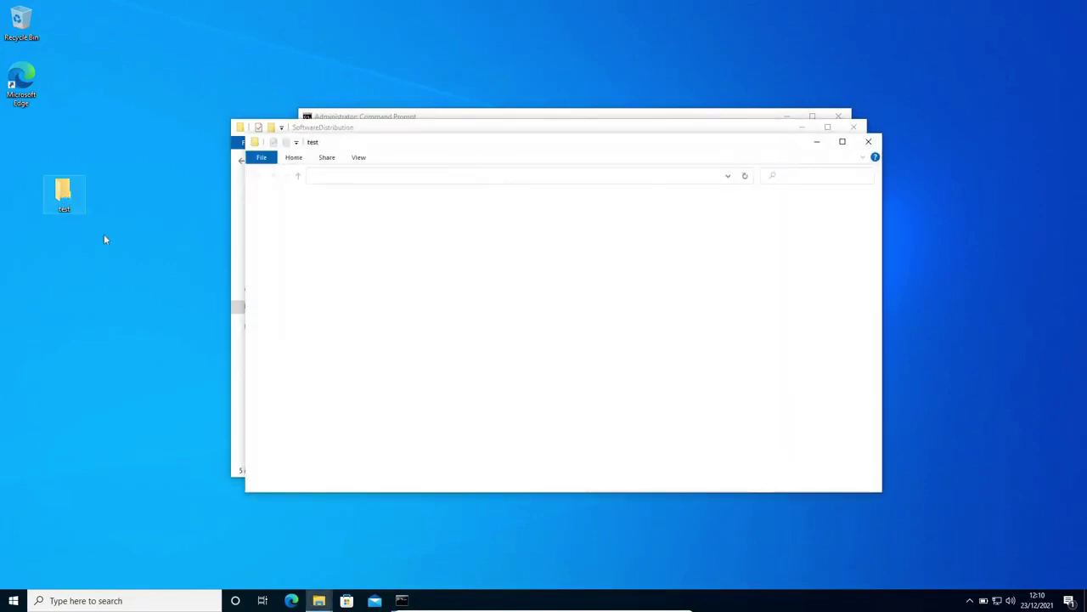
{"action": "right_click", "coordinate": [411, 244]}
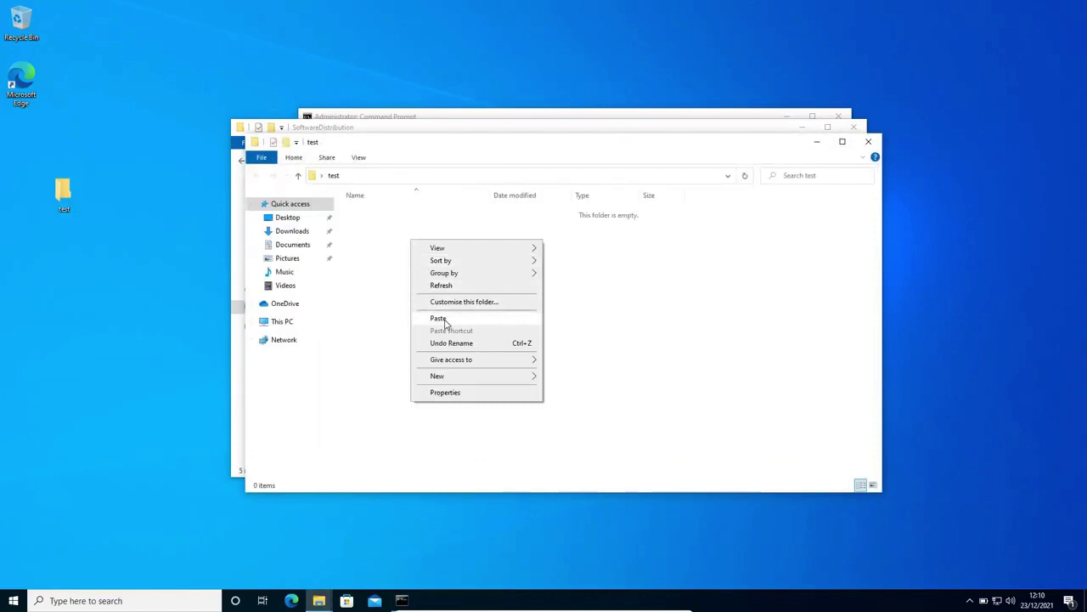
{"action": "left_click", "coordinate": [445, 323]}
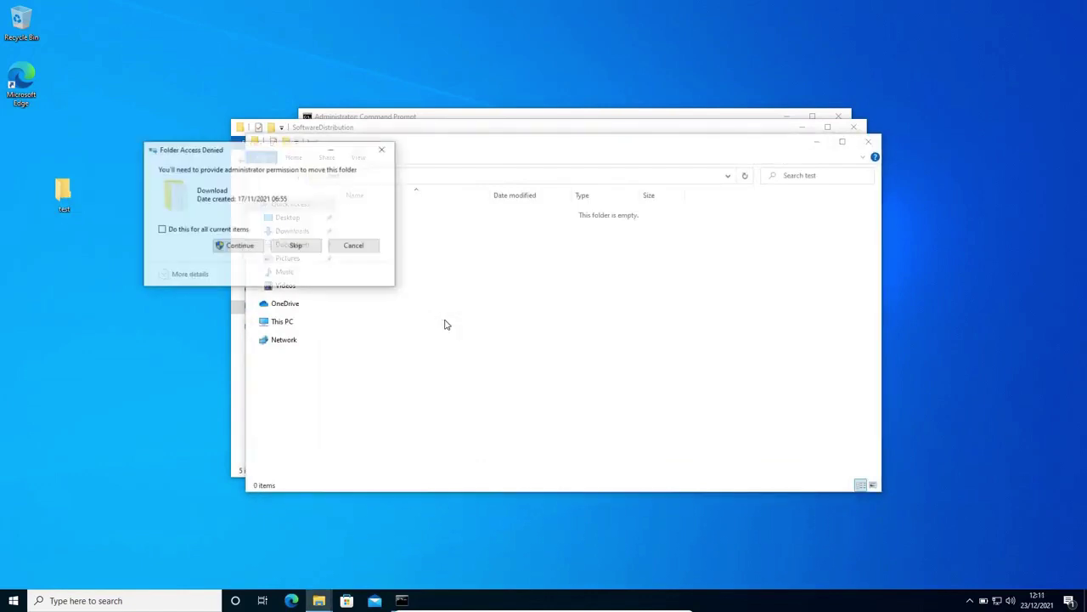
{"action": "left_click", "coordinate": [159, 229]}
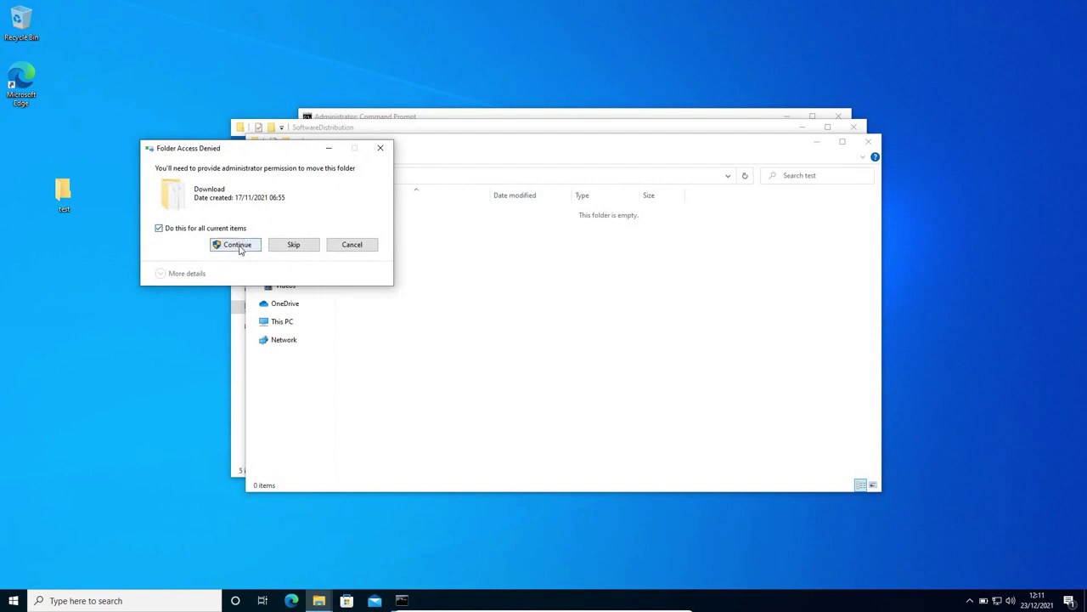
{"action": "left_click", "coordinate": [237, 245]}
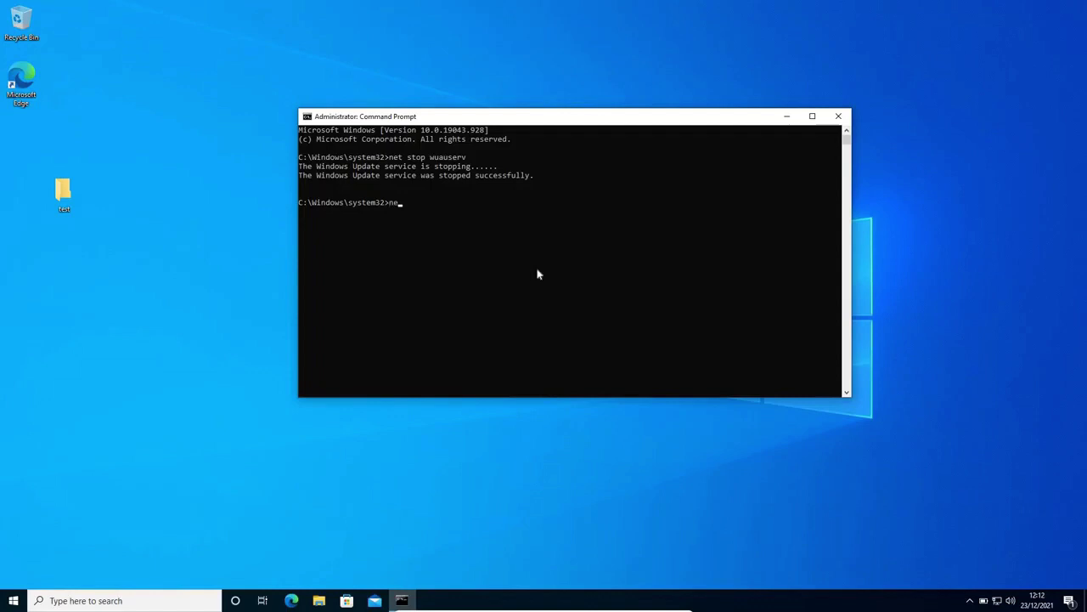
Run 'net start wuauserv'; it reports the Windows Update service is already started.
{"action": "type", "text": "net start wuauserv"}
{"action": "key", "text": "Return"}
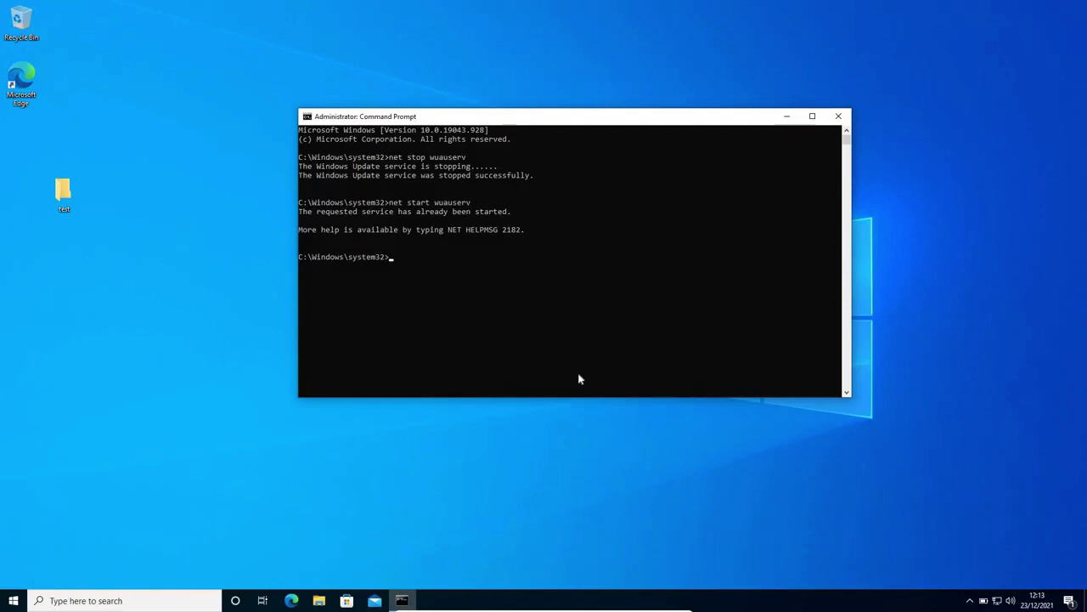
Start a System File Checker scan with 'sfc /scannow' and let verification begin.
{"action": "type", "text": "sfc /scannow"}
{"action": "key", "text": "Return"}
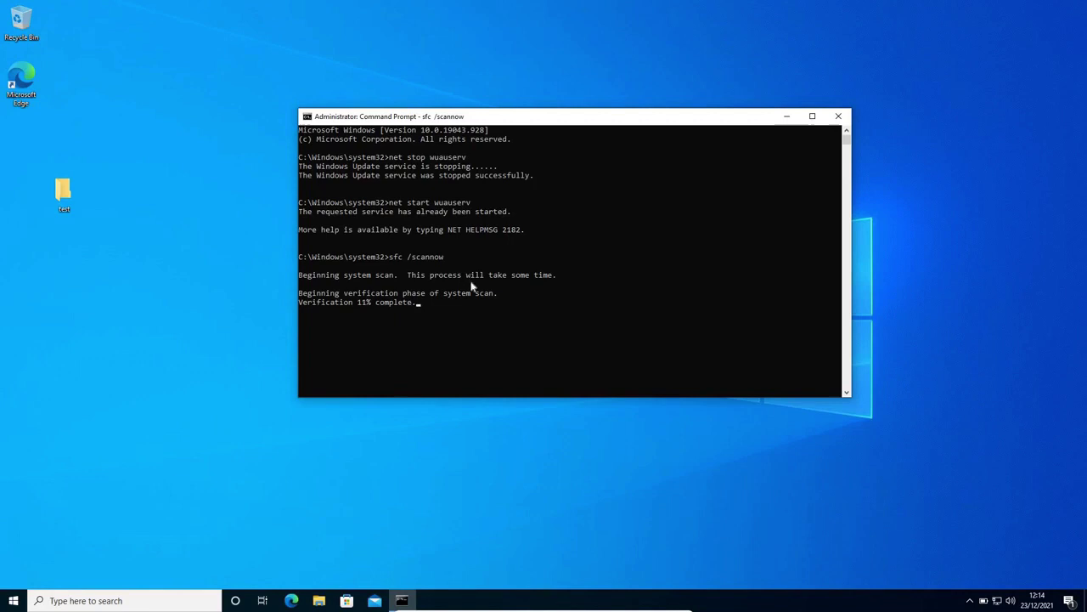
Close Command Prompt and the VM, review the DISM commands in Notepad, then open Search.
{"action": "left_click", "coordinate": [838, 116]}
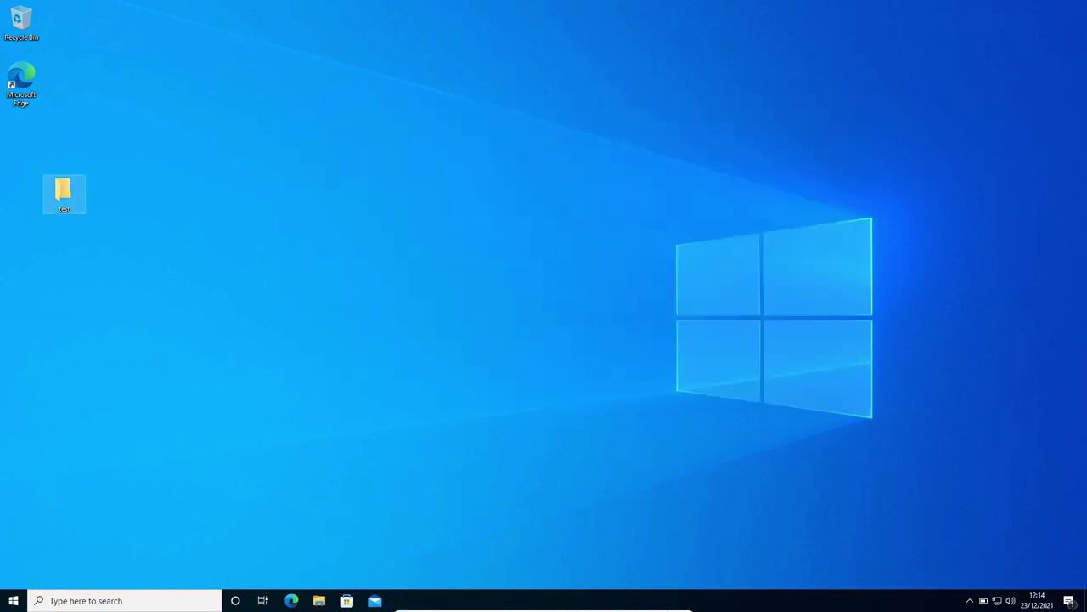
{"action": "left_click", "coordinate": [685, 602]}
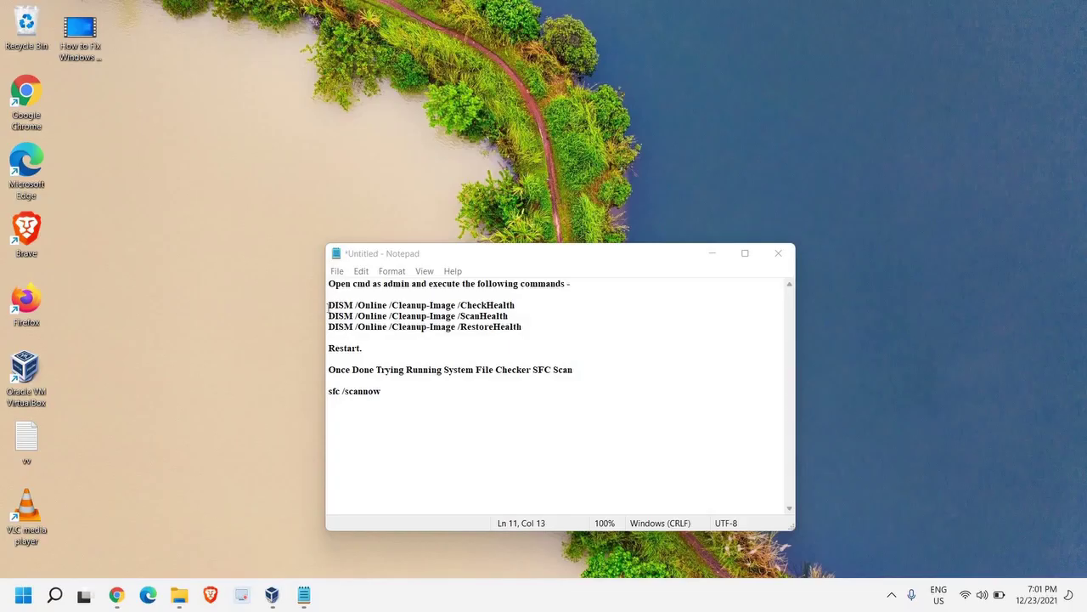
{"action": "left_click_drag", "start_coordinate": [328, 304], "coordinate": [534, 321]}
{"action": "left_click", "coordinate": [496, 305]}
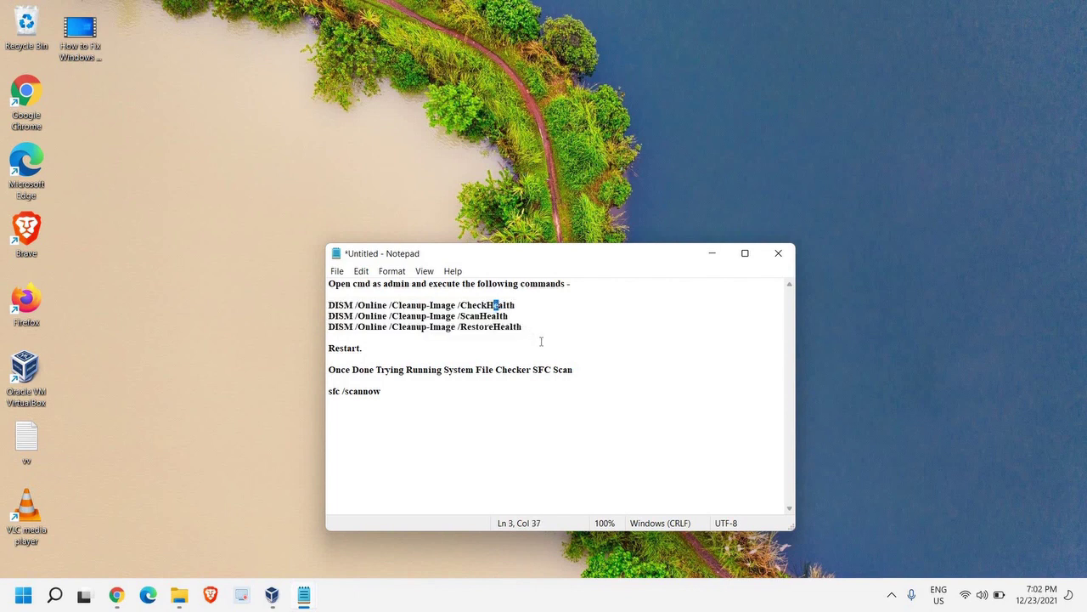
{"action": "left_click", "coordinate": [546, 337]}
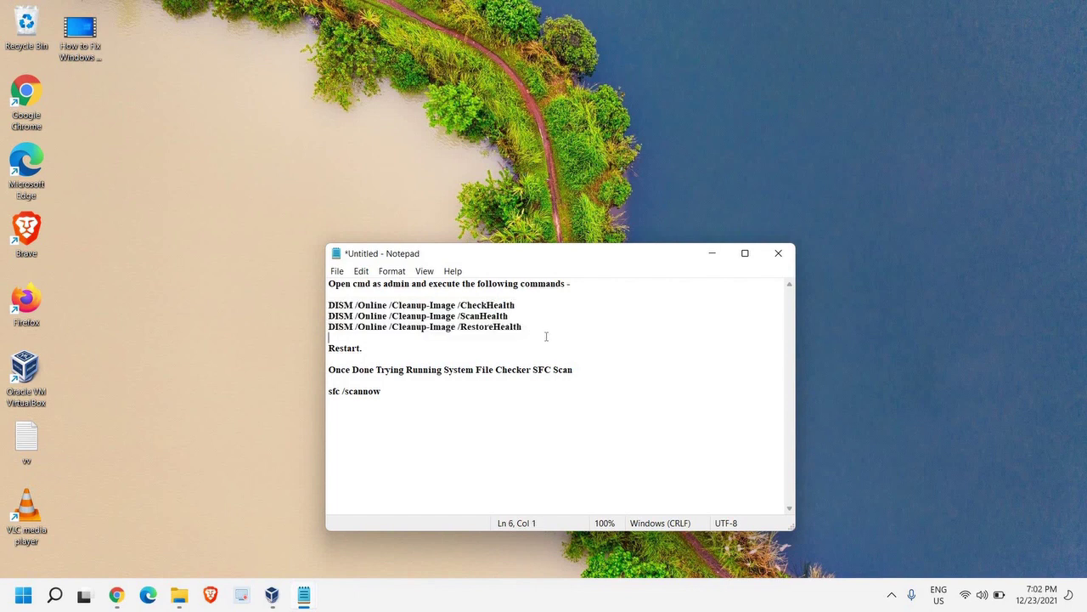
{"action": "left_click", "coordinate": [53, 595]}
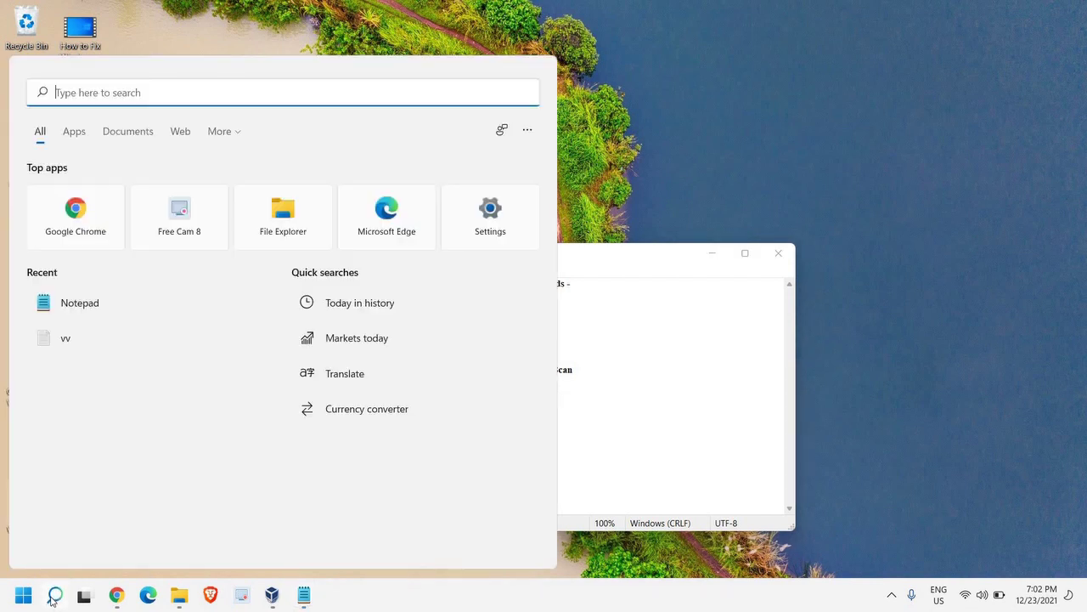
In an administrator Command Prompt, paste and run 'DISM /Online /Cleanup-Image /CheckHealth' from the note.
{"action": "type", "text": "cmd"}
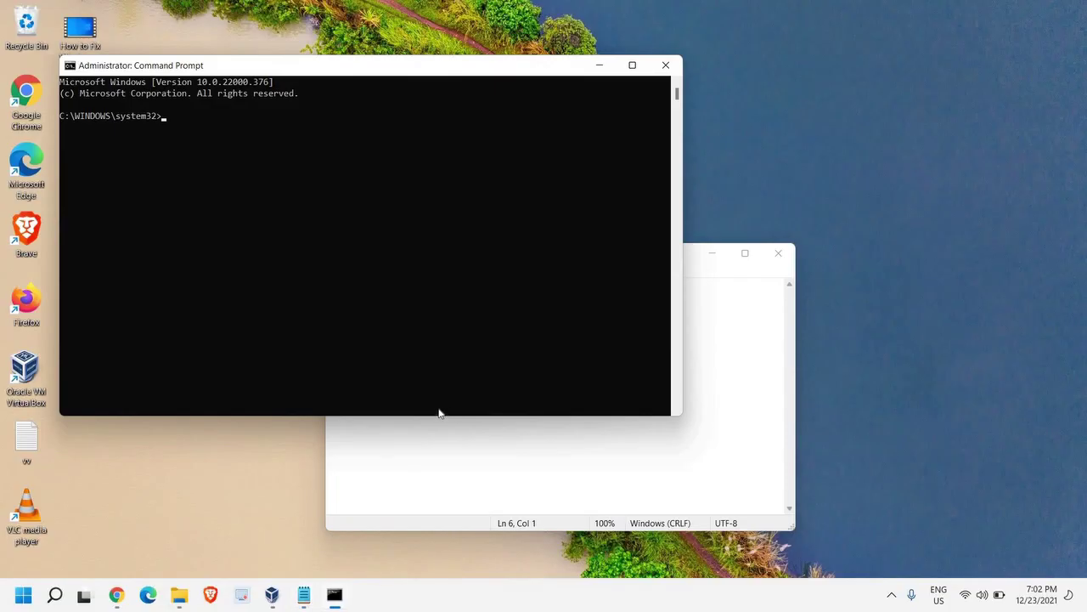
{"action": "key", "text": "alt+Tab"}
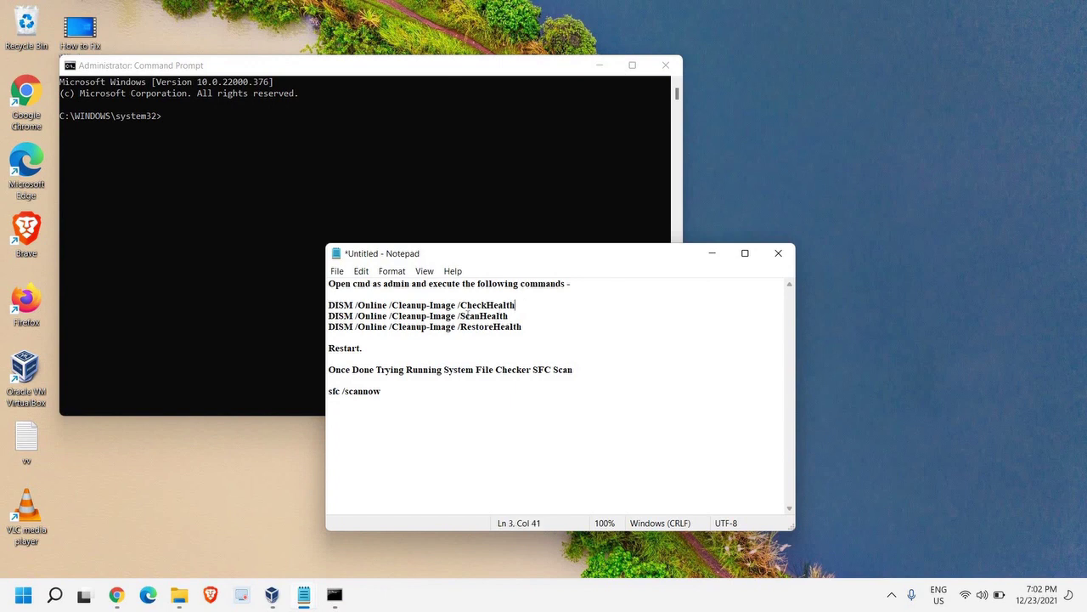
{"action": "left_click_drag", "start_coordinate": [520, 304], "coordinate": [328, 305]}
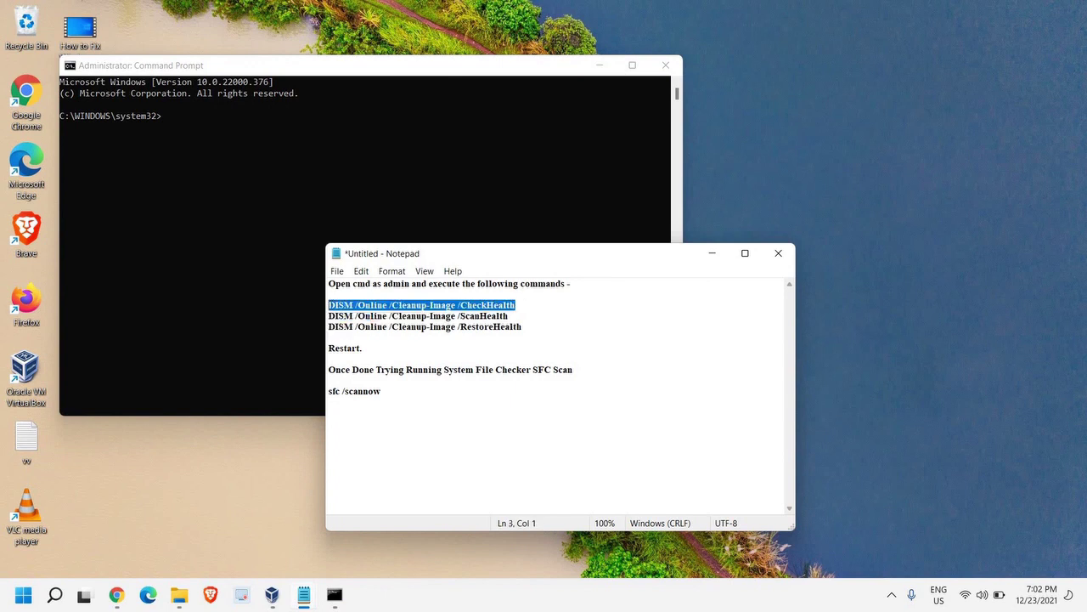
{"action": "left_click", "coordinate": [174, 119]}
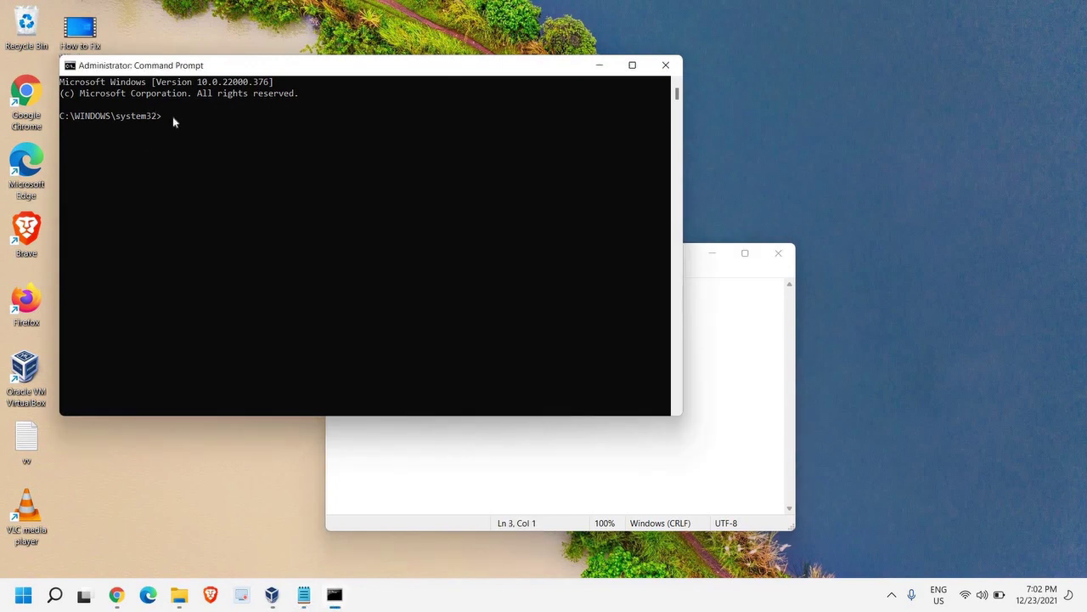
{"action": "left_click", "coordinate": [169, 122]}
{"action": "right_click", "coordinate": [180, 120]}
{"action": "right_click", "coordinate": [180, 115]}
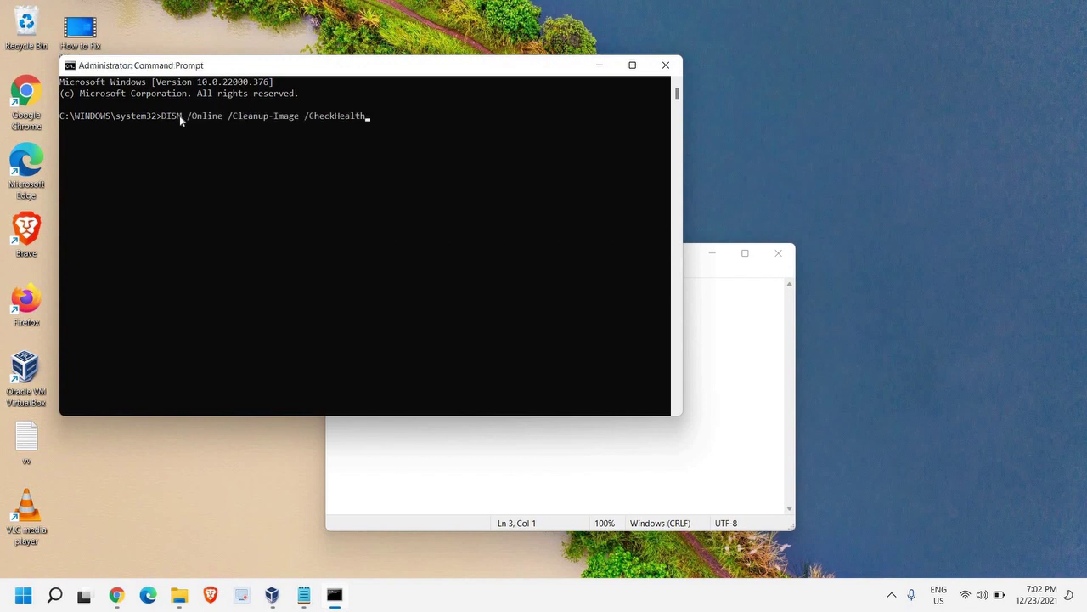
{"action": "key", "text": "Return"}
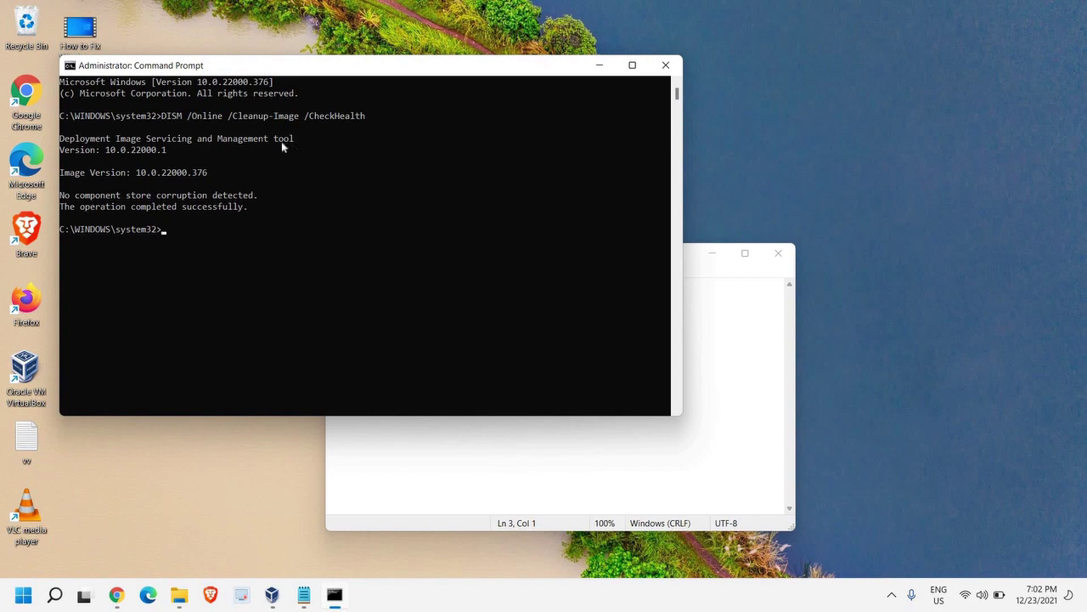
{"action": "left_click", "coordinate": [399, 443]}
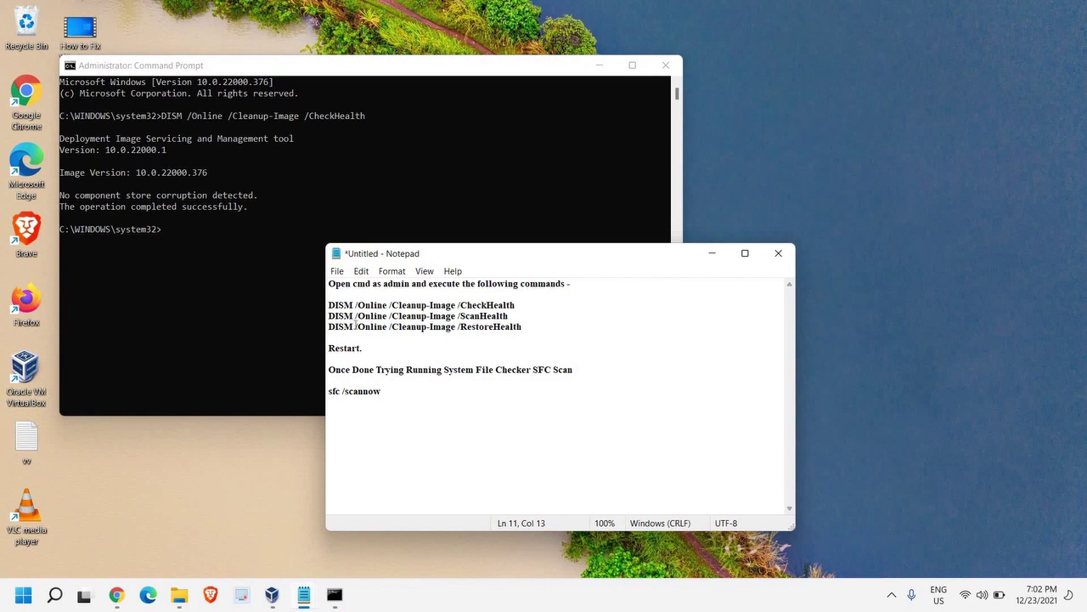